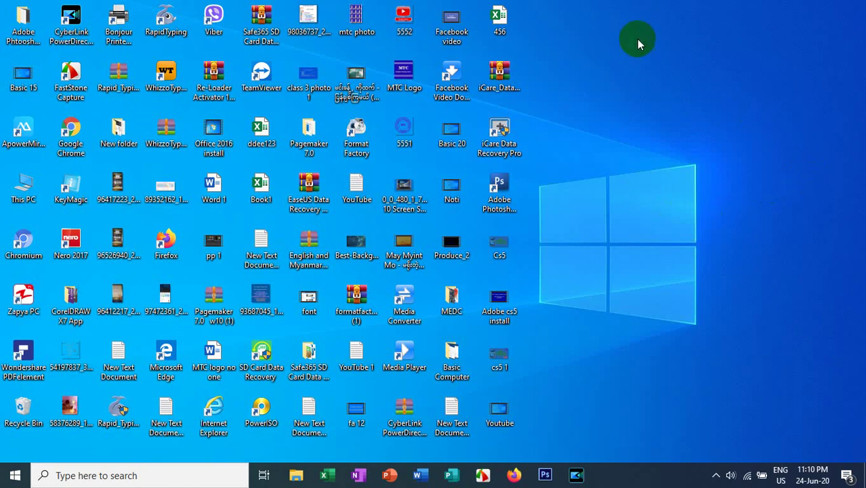
# Refresh the desktop and launch Word by running winword from the Run box.
pyautogui.rightClick(588, 4)
pyautogui.click(657, 35)
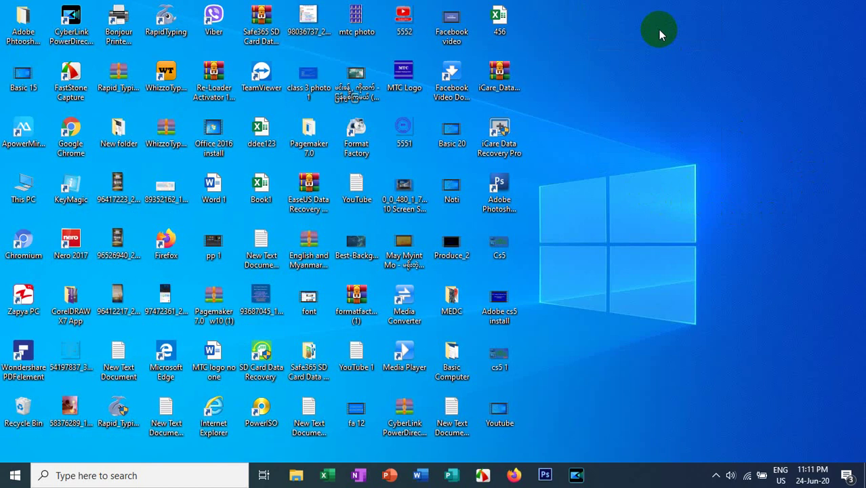
pyautogui.press('super+r')
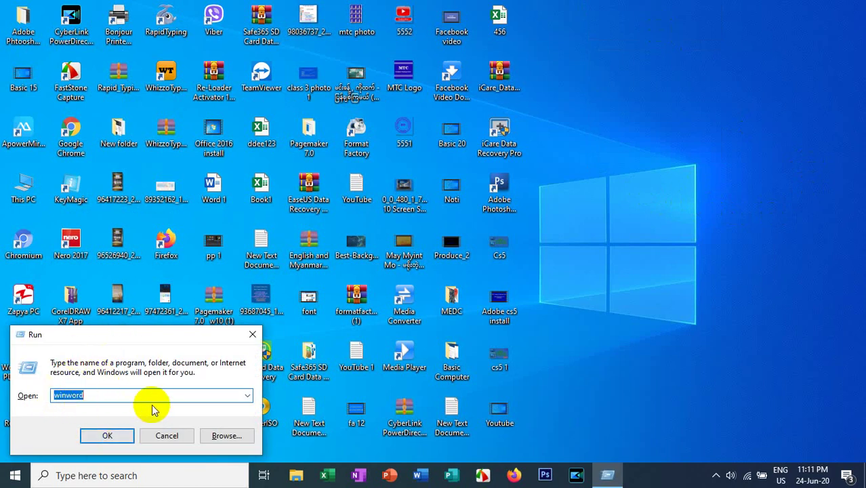
pyautogui.press('Return')
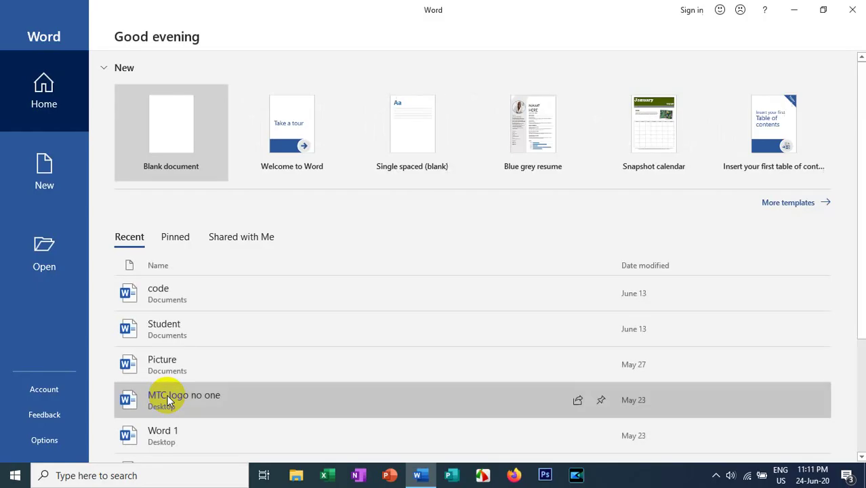
# Create a blank document and open the Themes gallery on the Design tab.
pyautogui.click(171, 129)
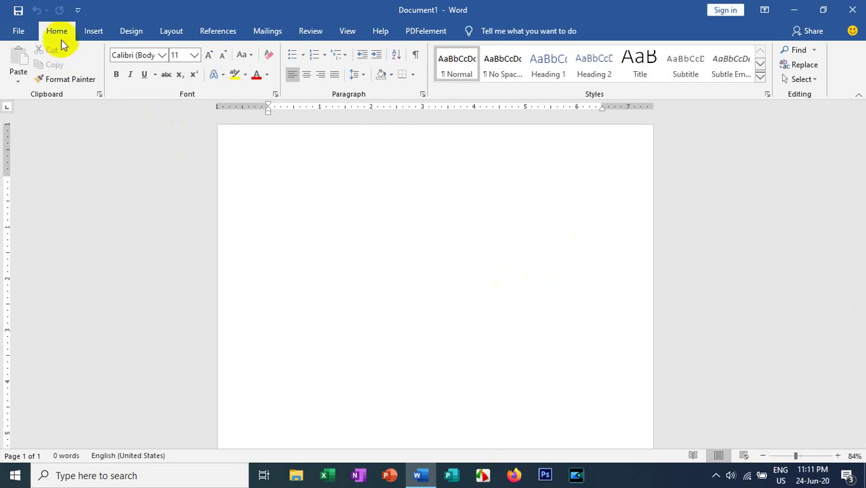
pyautogui.click(92, 31)
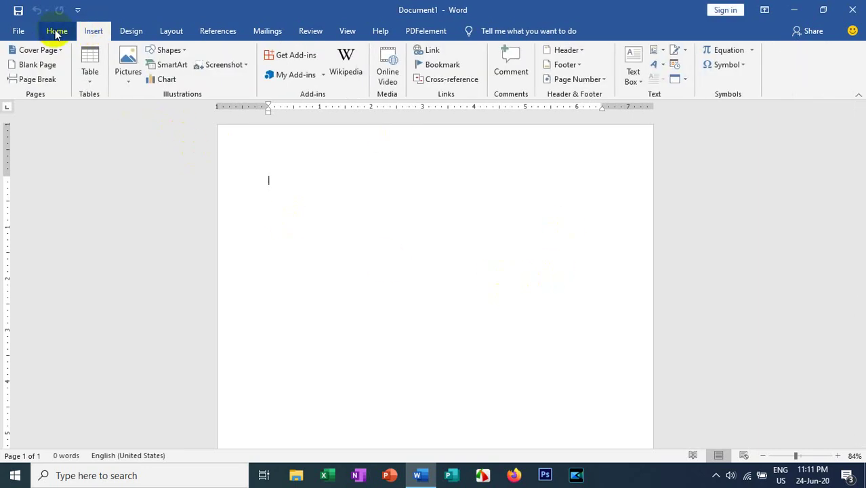
pyautogui.click(57, 31)
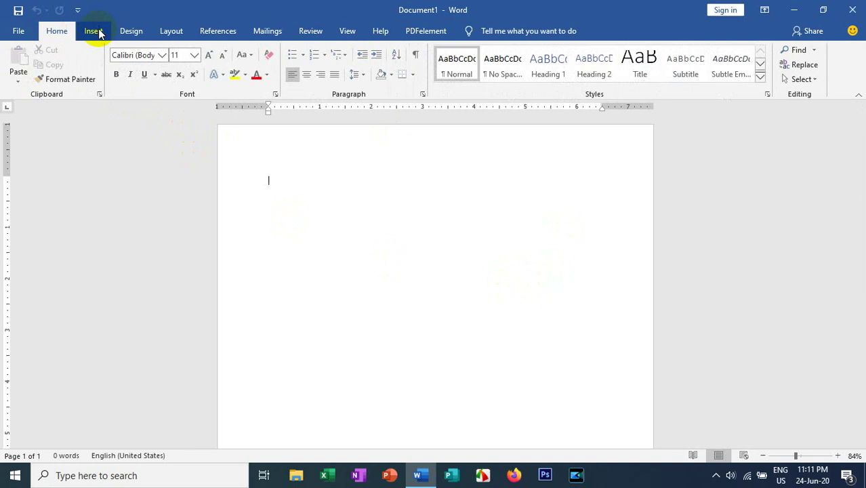
pyautogui.scroll(-1, 100, 33)
pyautogui.scroll(1, 101, 30)
pyautogui.scroll(-1, 102, 29)
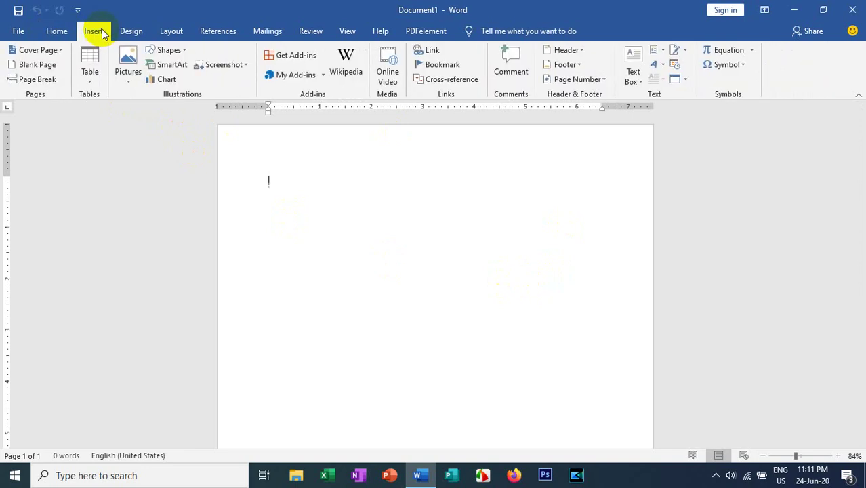
pyautogui.click(129, 30)
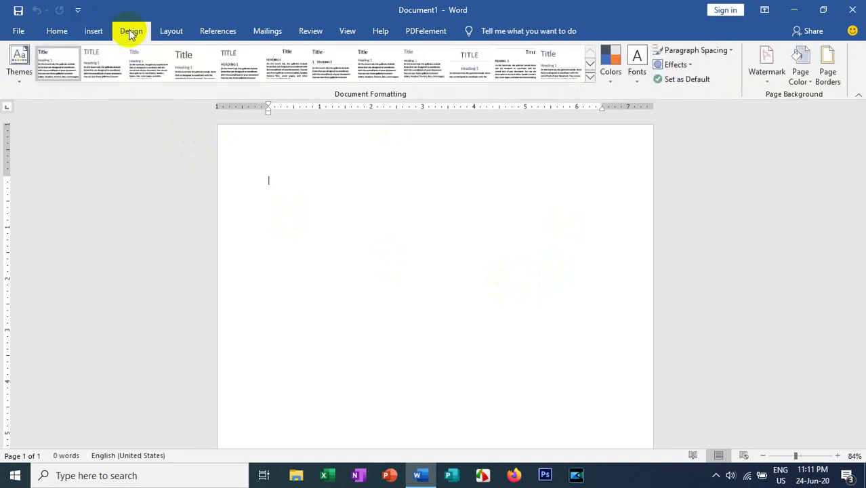
pyautogui.click(19, 75)
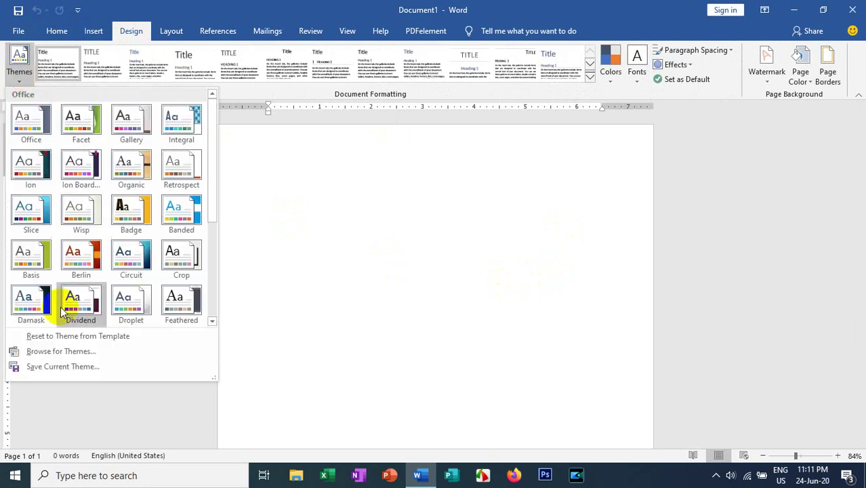
# Close the theme list, generate eight sample paragraphs with =rand(8), and select everything.
pyautogui.click(269, 180)
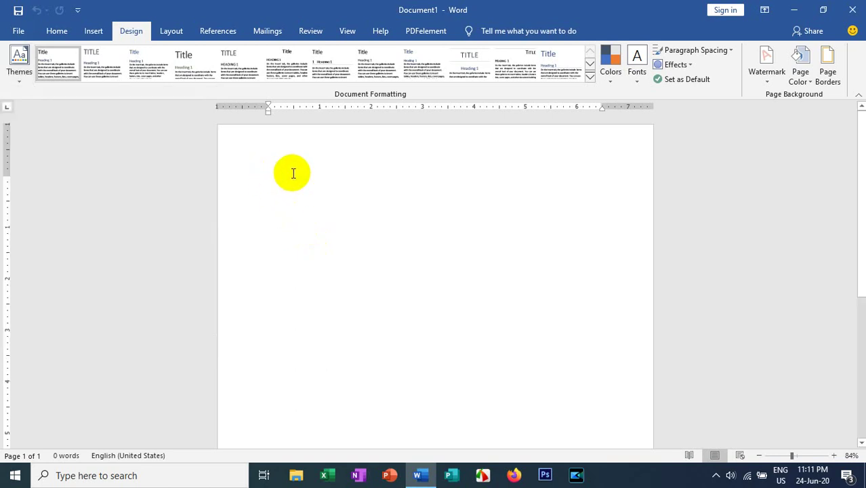
pyautogui.write('=rand(8')
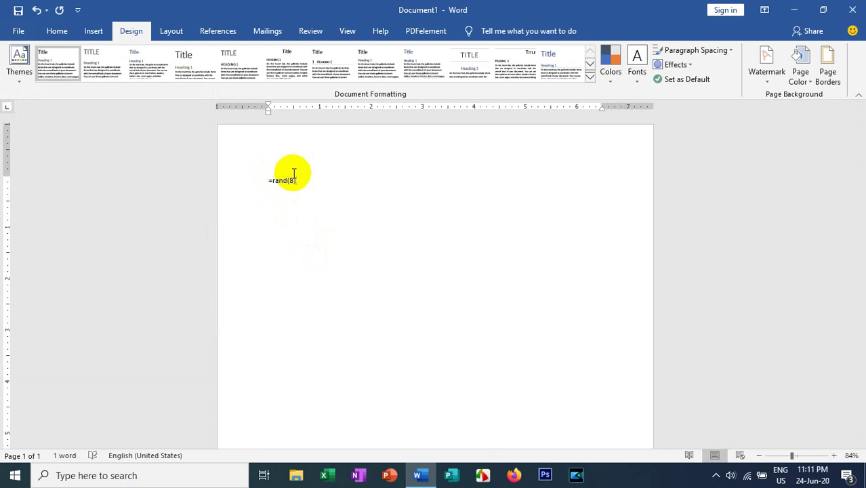
pyautogui.press('Return')
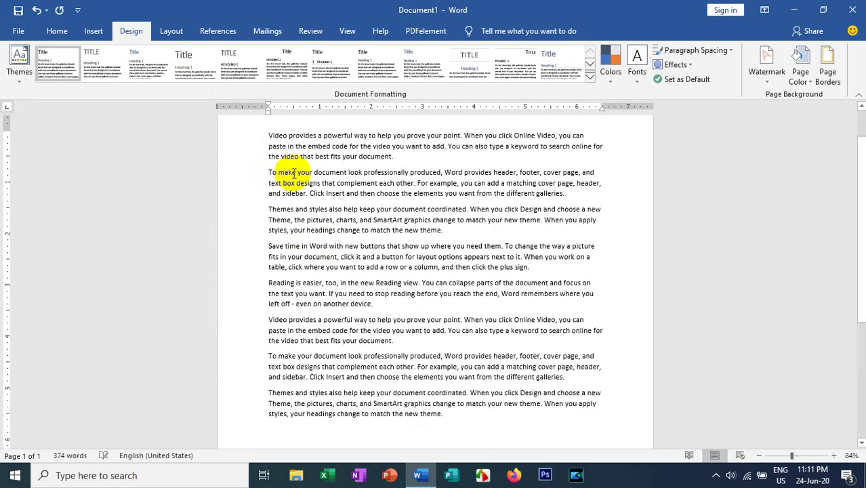
pyautogui.hotkey('ctrl', 'a')
pyautogui.scroll(1, 506, 229)
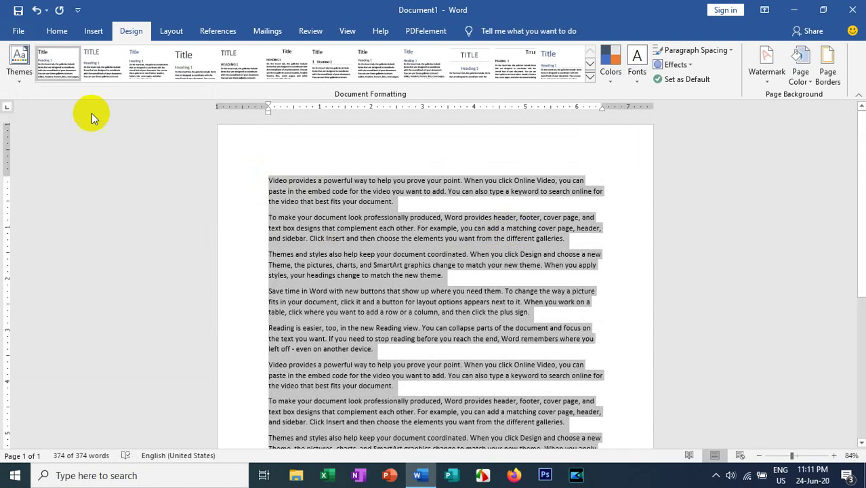
# Preview several document themes, then apply the Office theme.
pyautogui.click(19, 68)
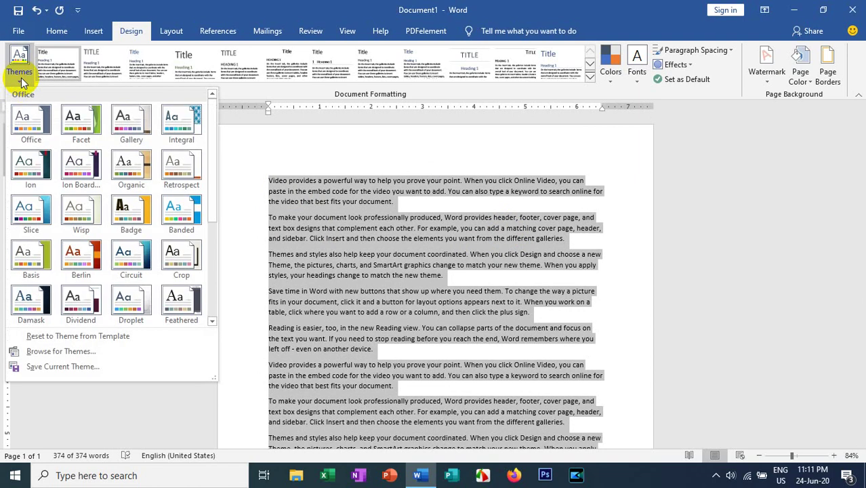
pyautogui.click(31, 124)
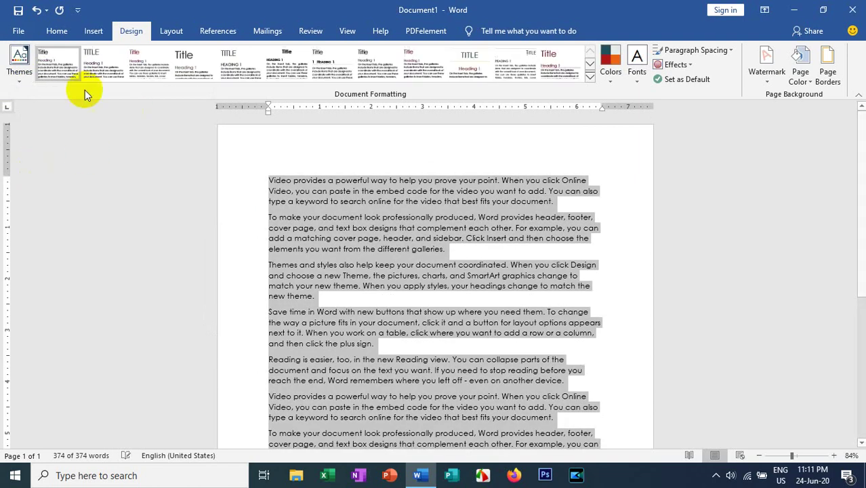
pyautogui.click(18, 67)
pyautogui.click(126, 207)
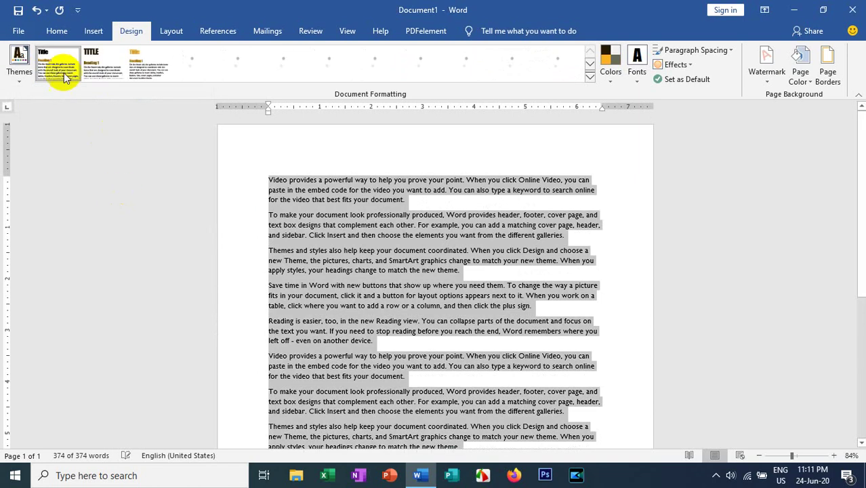
pyautogui.click(17, 67)
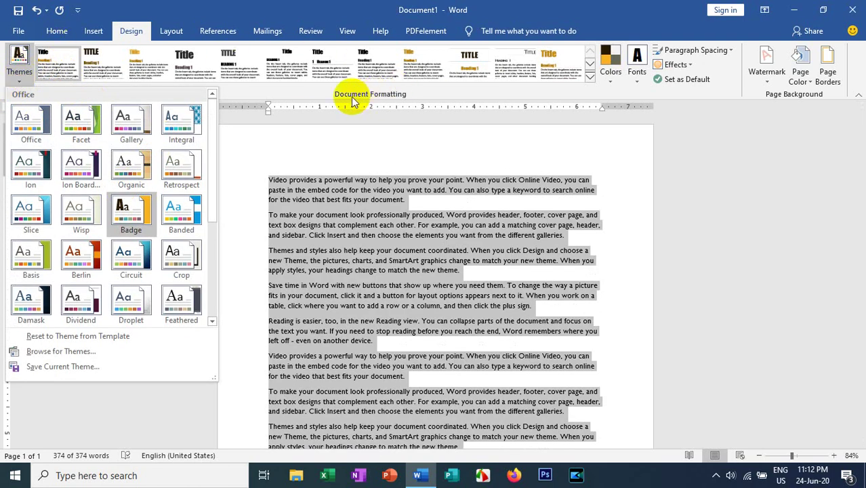
pyautogui.click(392, 92)
pyautogui.click(19, 71)
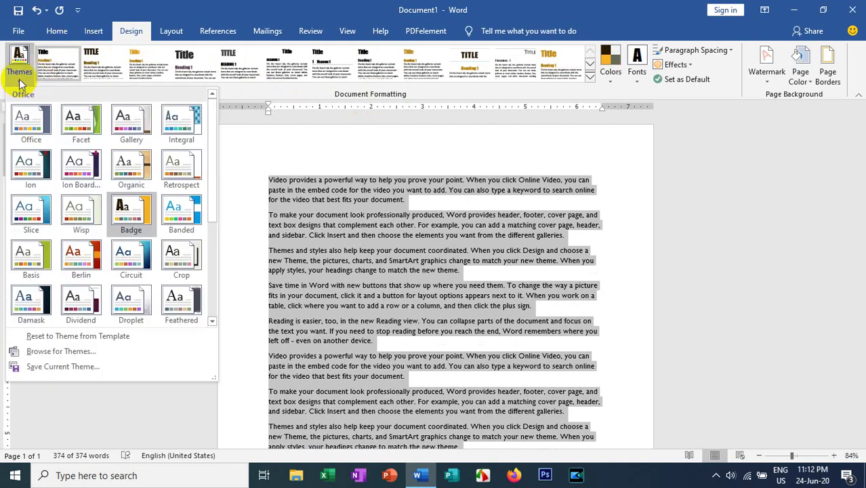
pyautogui.click(31, 124)
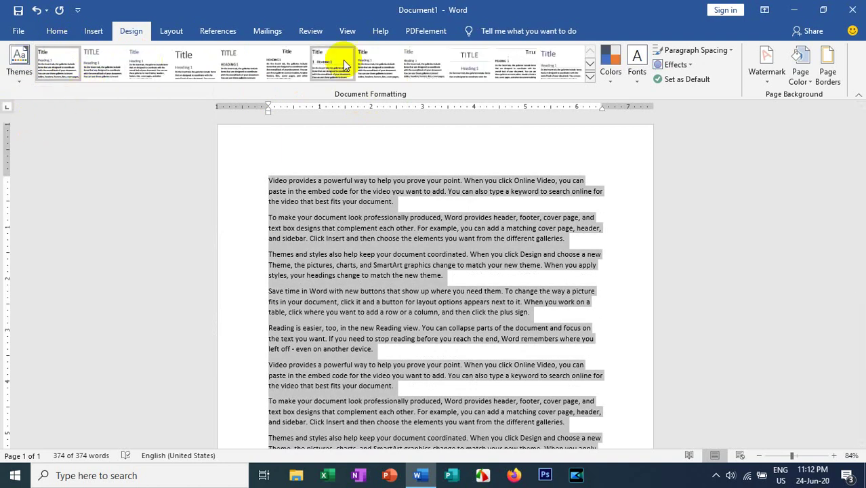
# Try style sets in Document Formatting and apply the last one.
pyautogui.click(195, 64)
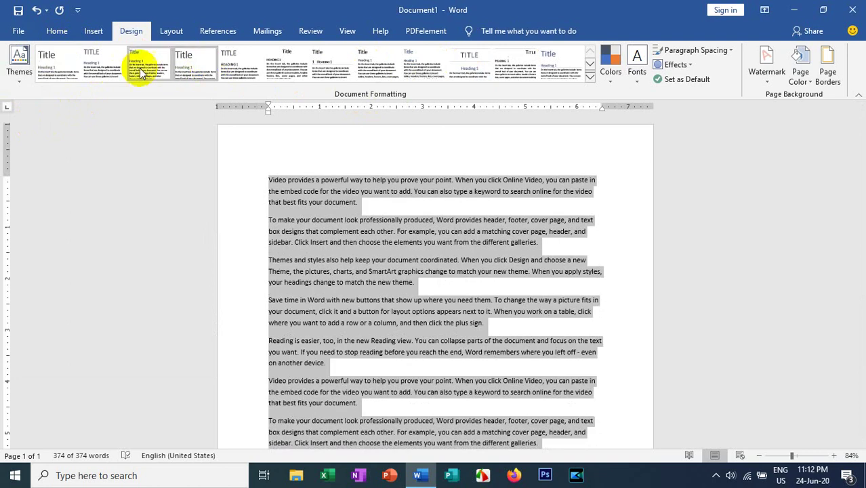
pyautogui.click(102, 65)
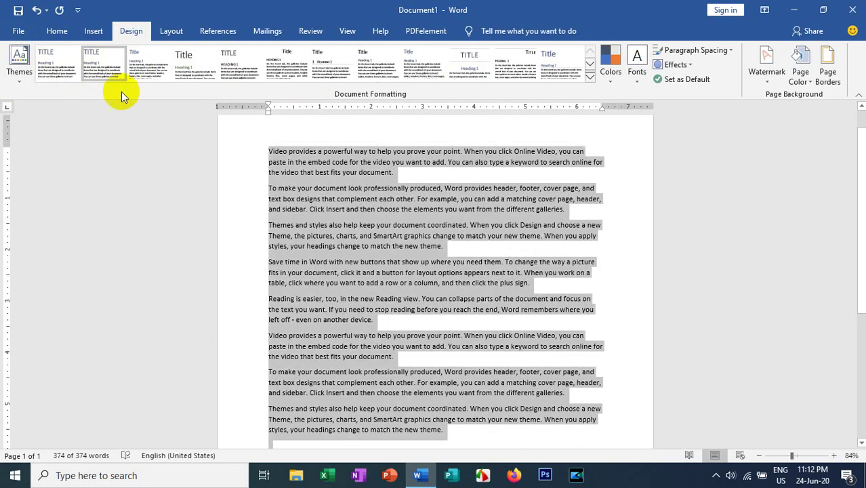
pyautogui.click(565, 71)
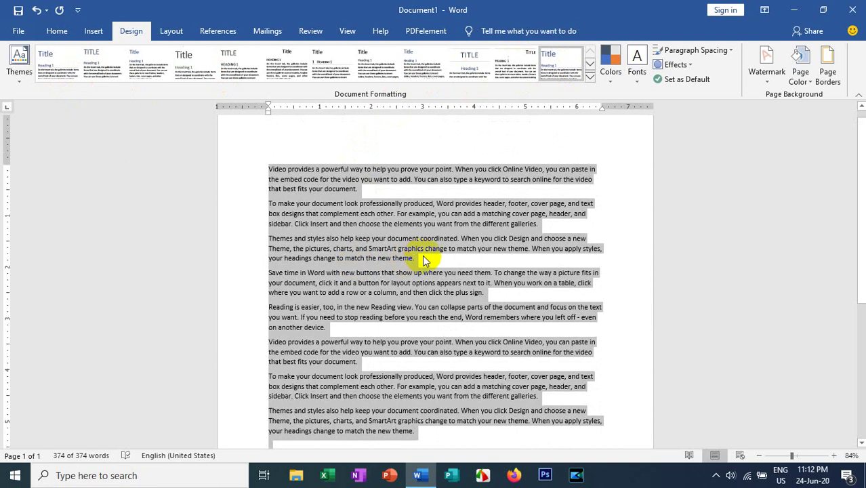
pyautogui.scroll(-1, 472, 249)
pyautogui.scroll(2, 393, 219)
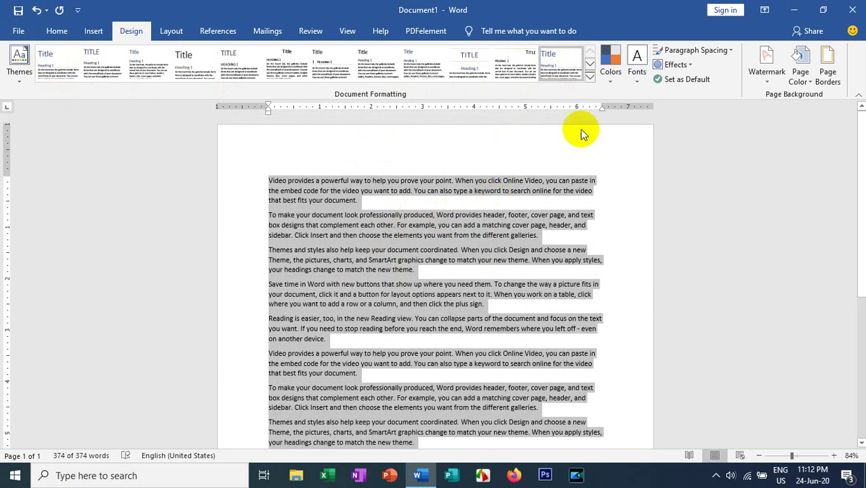
pyautogui.click(611, 71)
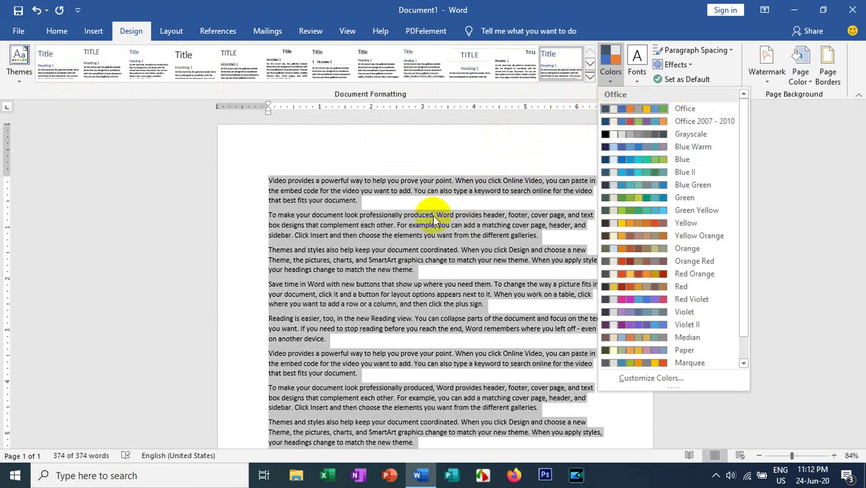
pyautogui.click(362, 201)
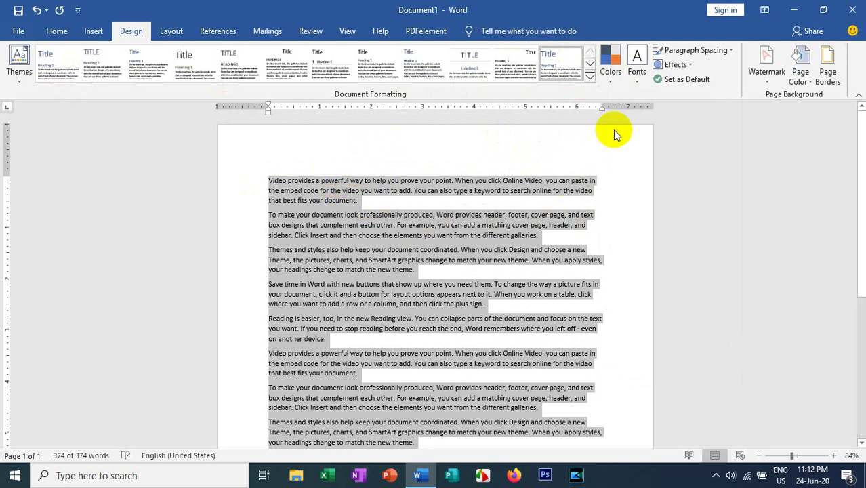
pyautogui.click(640, 79)
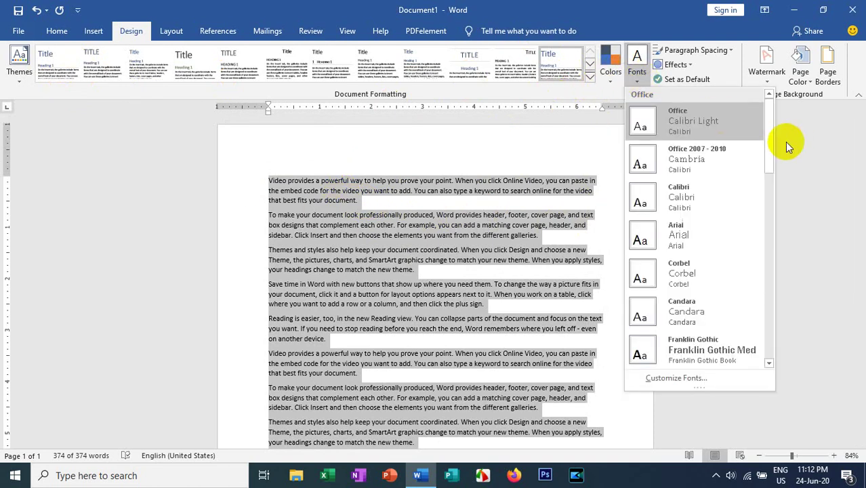
pyautogui.click(57, 30)
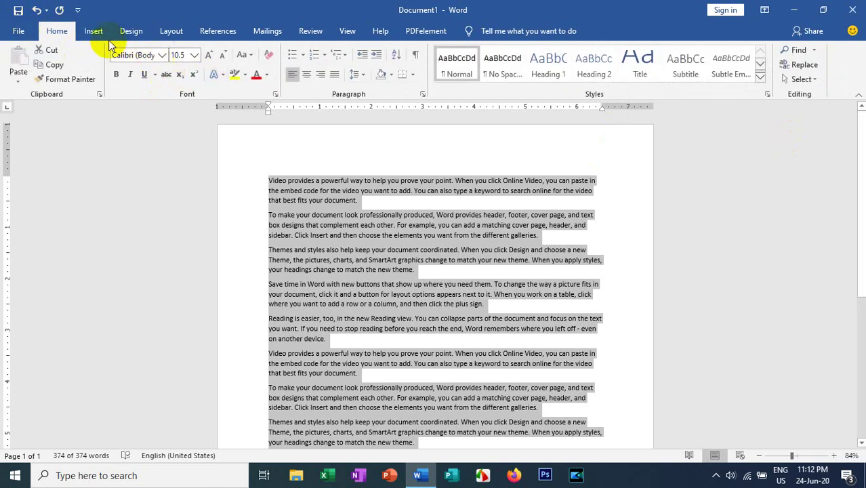
pyautogui.click(131, 31)
pyautogui.click(640, 80)
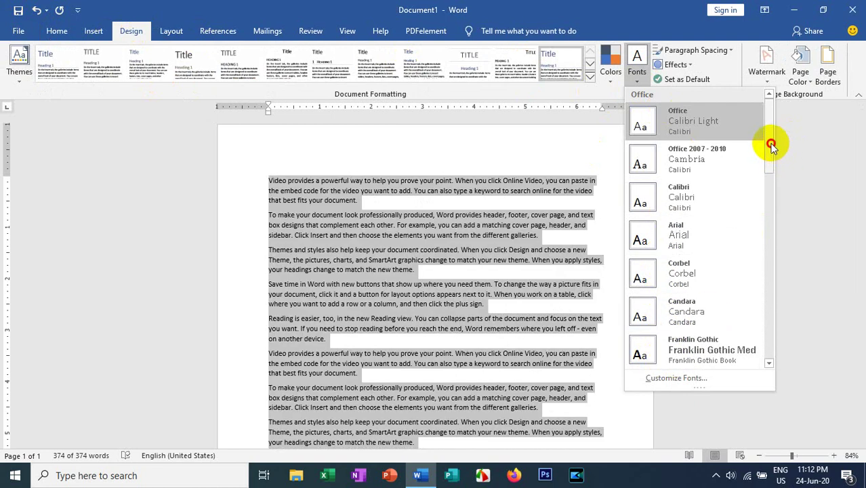
pyautogui.moveTo(772, 145); pyautogui.dragTo(774, 188)
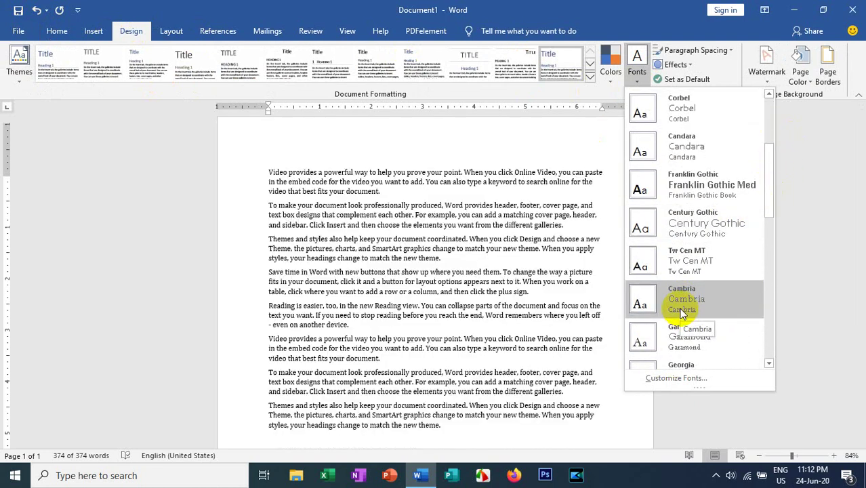
pyautogui.click(642, 79)
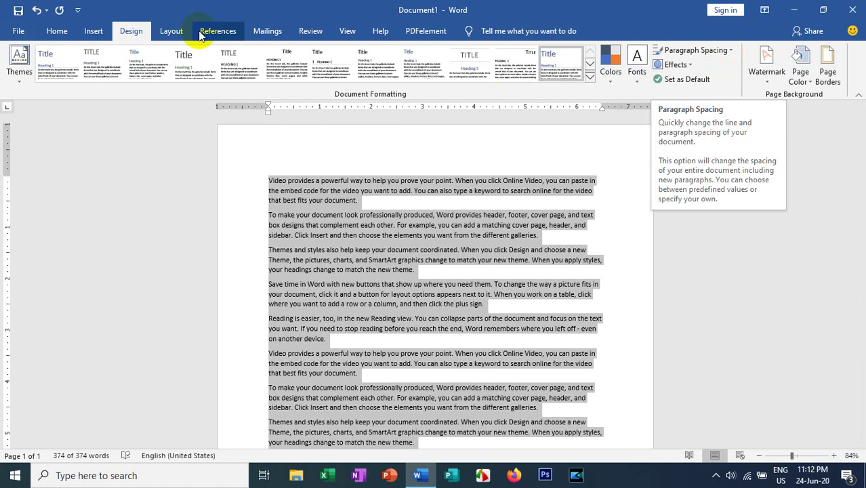
pyautogui.click(57, 31)
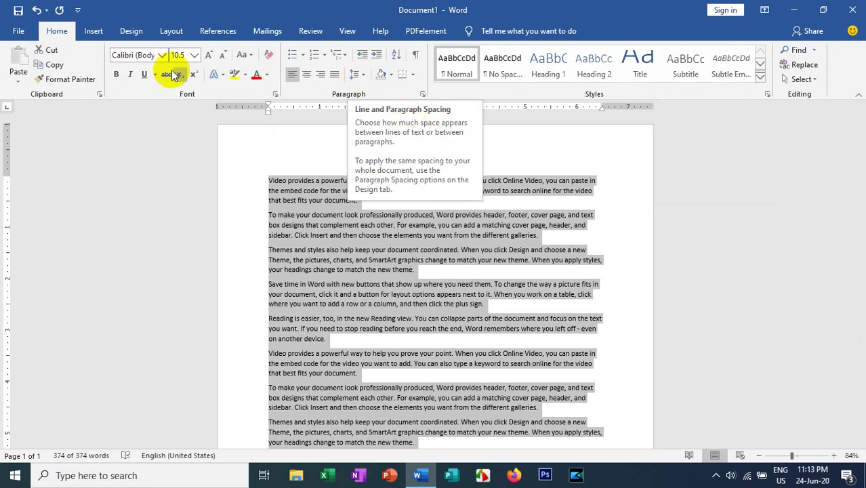
pyautogui.click(131, 30)
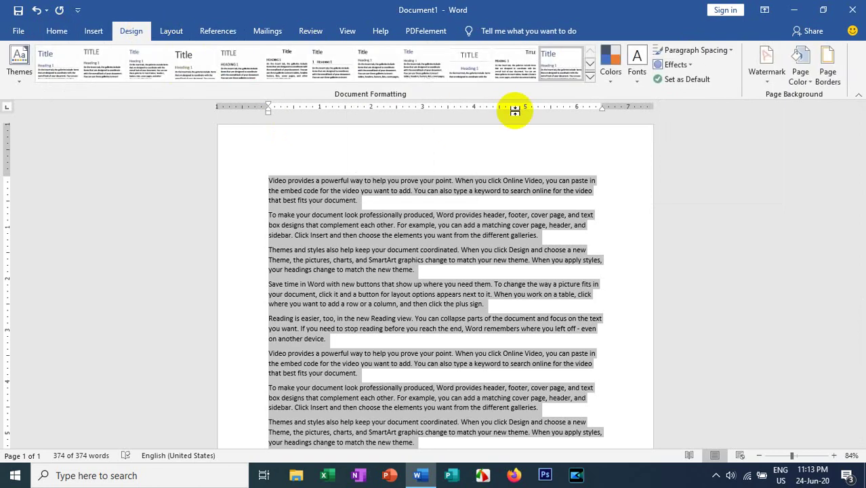
pyautogui.click(731, 51)
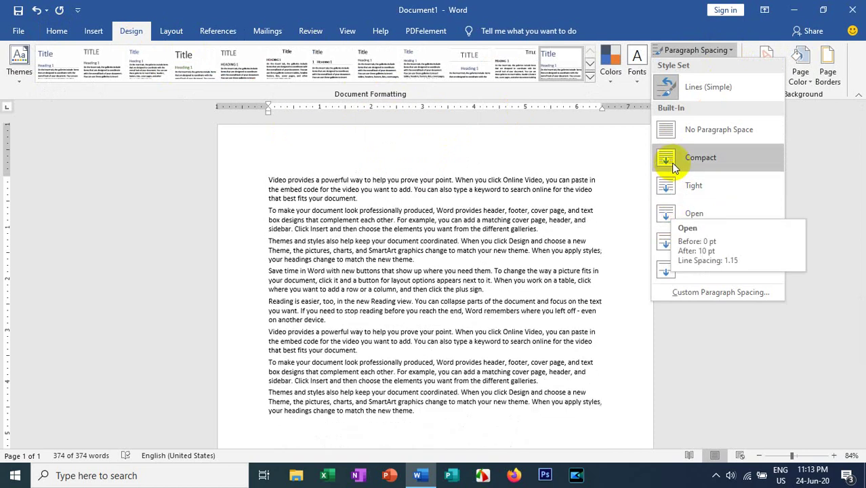
pyautogui.click(686, 50)
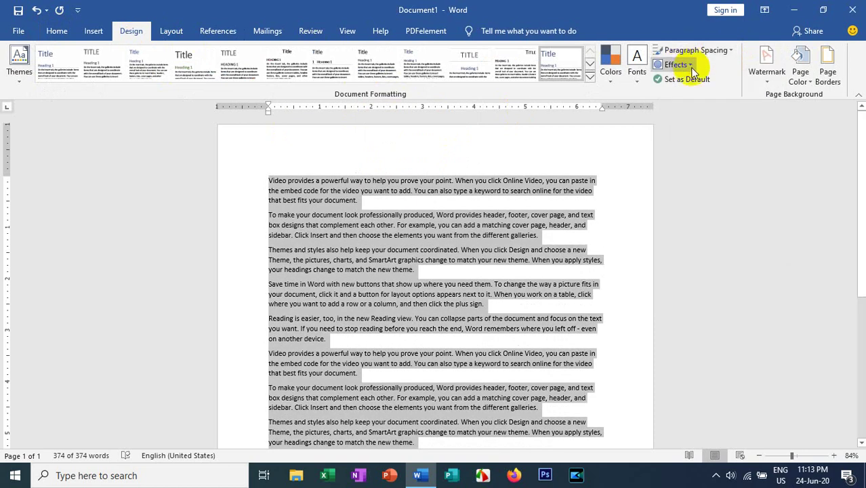
pyautogui.click(678, 64)
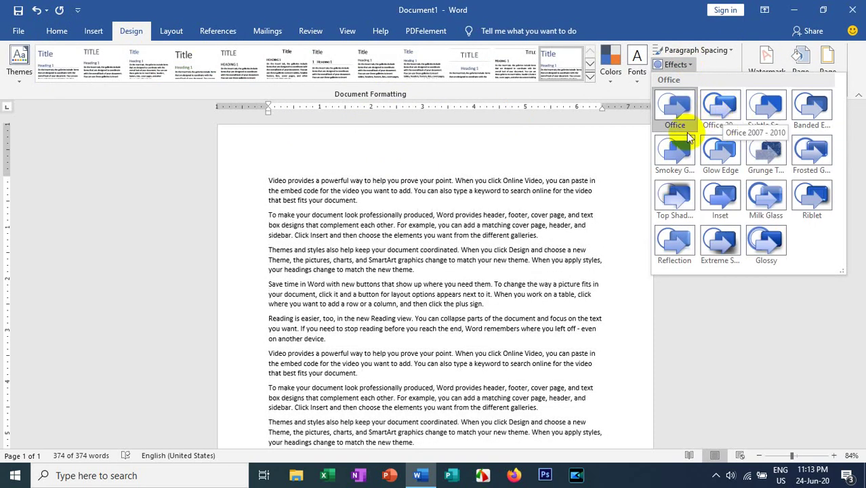
pyautogui.click(719, 200)
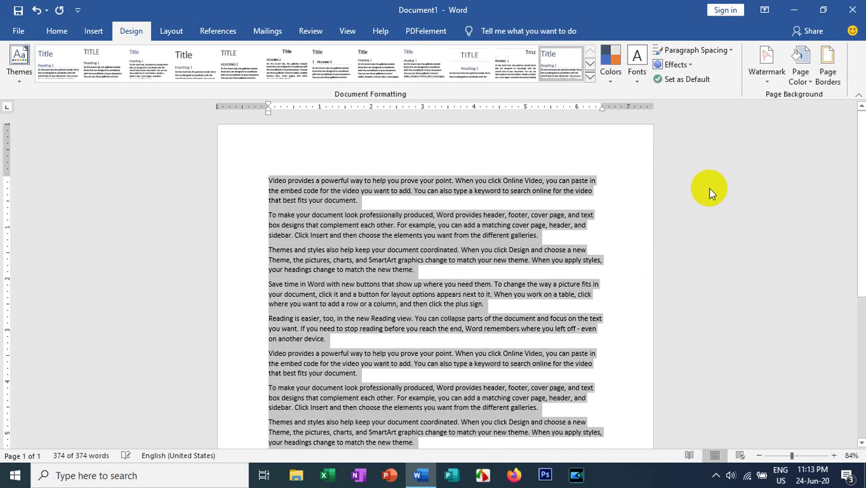
pyautogui.click(678, 64)
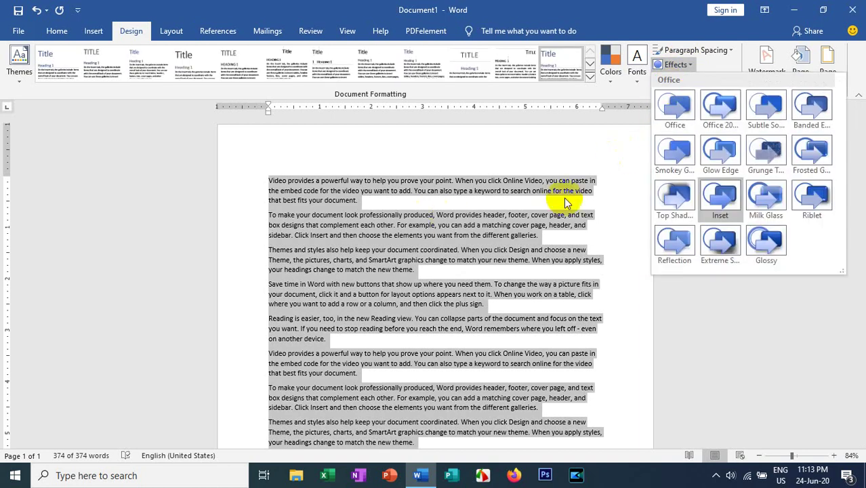
pyautogui.click(695, 64)
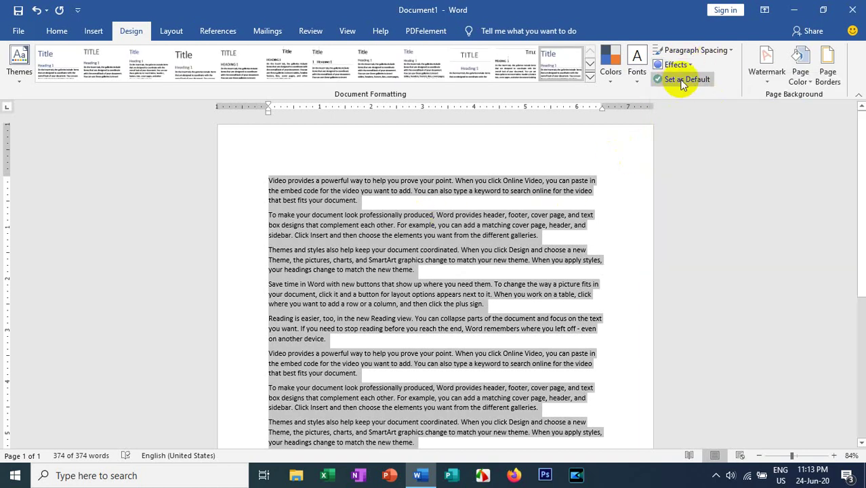
pyautogui.click(709, 80)
pyautogui.press('Return')
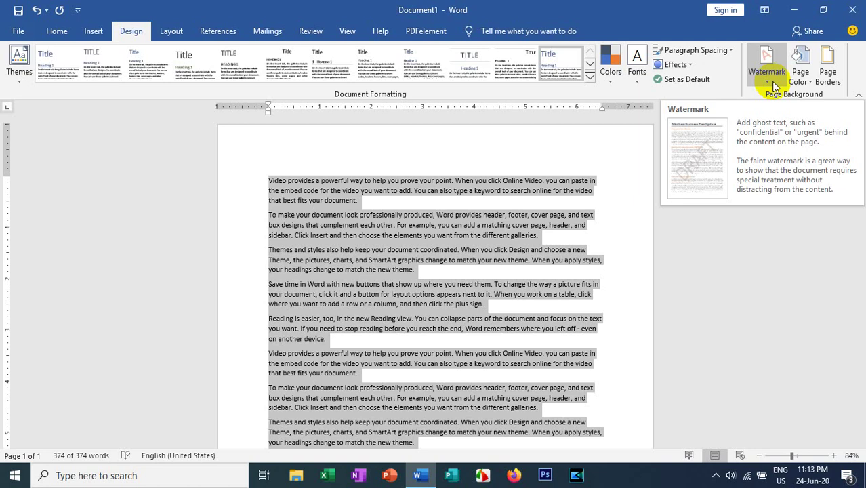
# Apply the diagonal CONFIDENTIAL 1 watermark from the Watermark gallery.
pyautogui.click(770, 81)
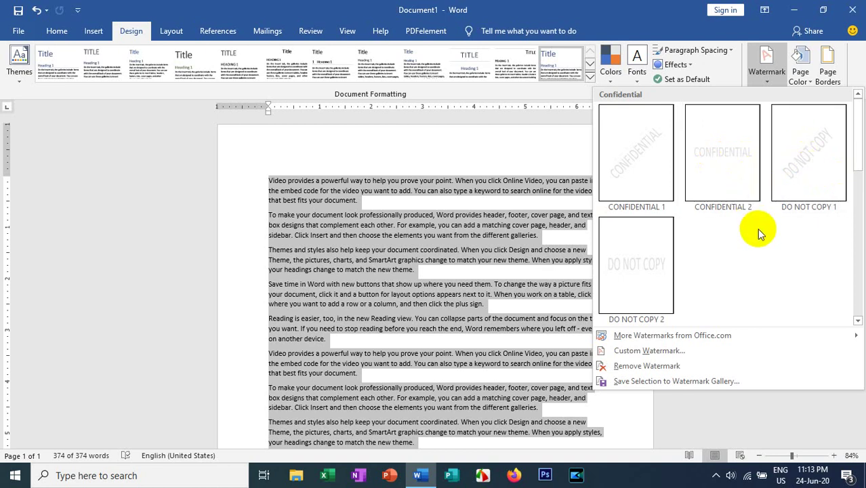
pyautogui.click(626, 162)
pyautogui.scroll(-5, 427, 338)
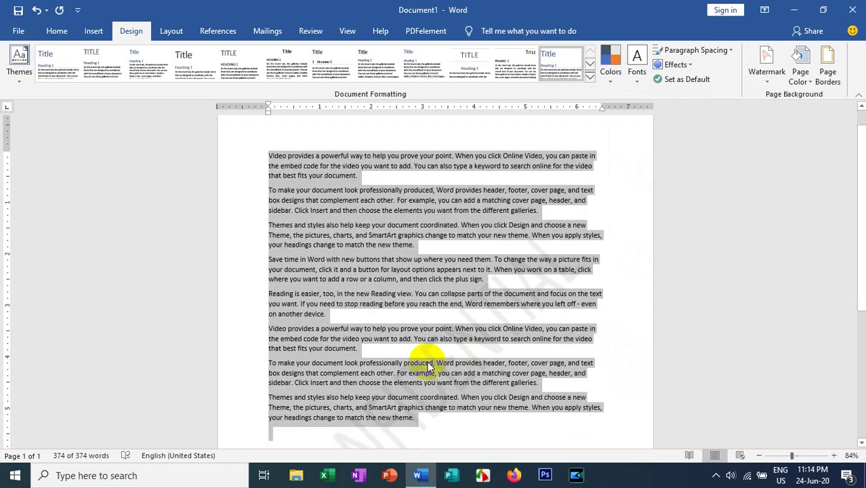
pyautogui.scroll(-3, 408, 368)
pyautogui.scroll(-3, 366, 305)
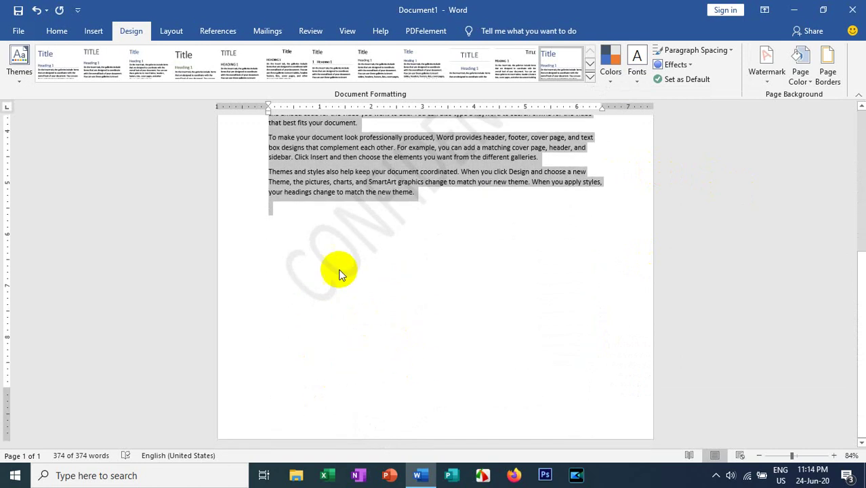
pyautogui.scroll(4, 338, 263)
pyautogui.scroll(4, 338, 263)
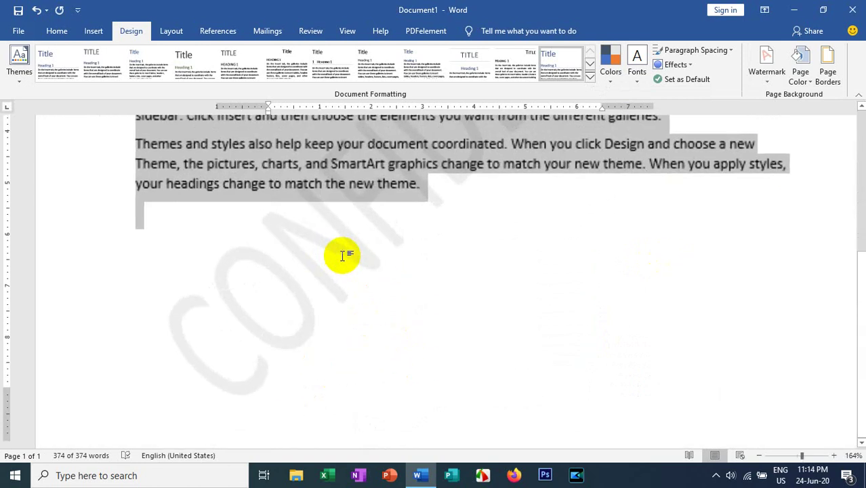
pyautogui.scroll(-4, 340, 279)
pyautogui.scroll(-4, 340, 279)
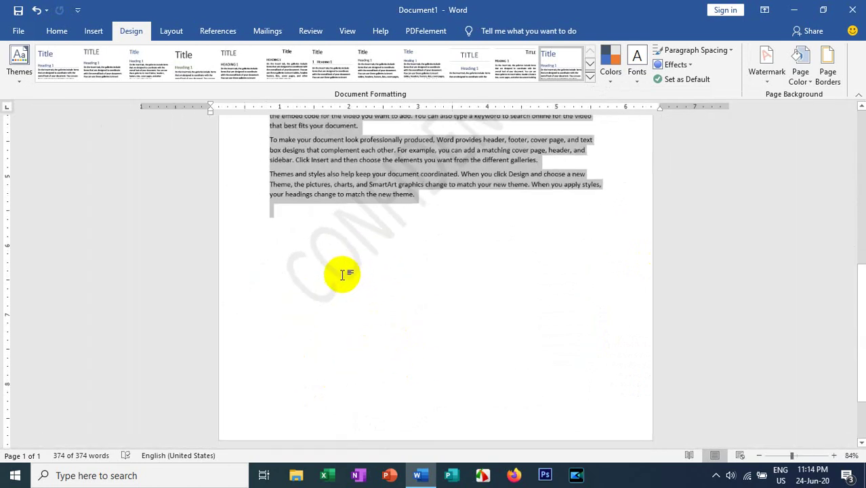
pyautogui.scroll(3, 535, 234)
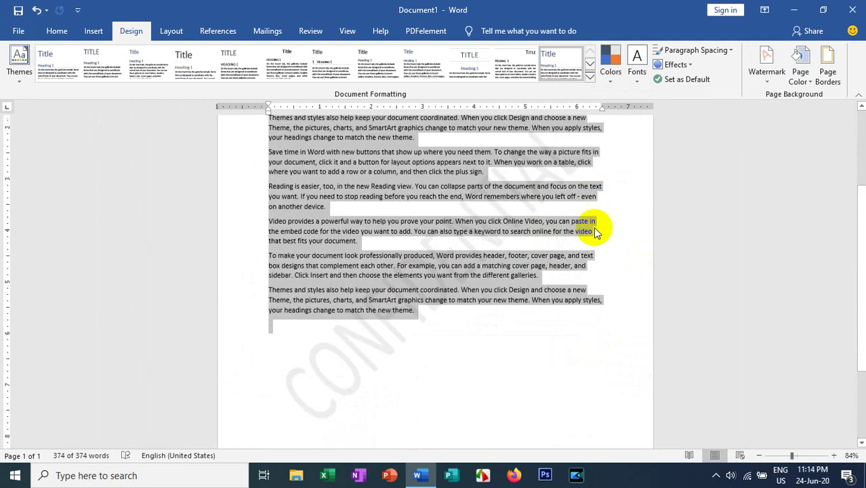
pyautogui.scroll(8, 593, 227)
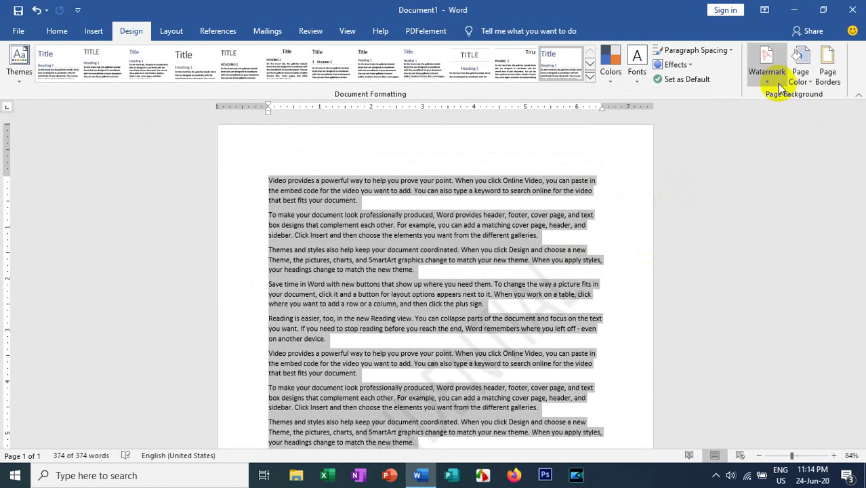
# In Custom Watermark, clear the CONFIDENTIAL wording from the Text box.
pyautogui.click(767, 82)
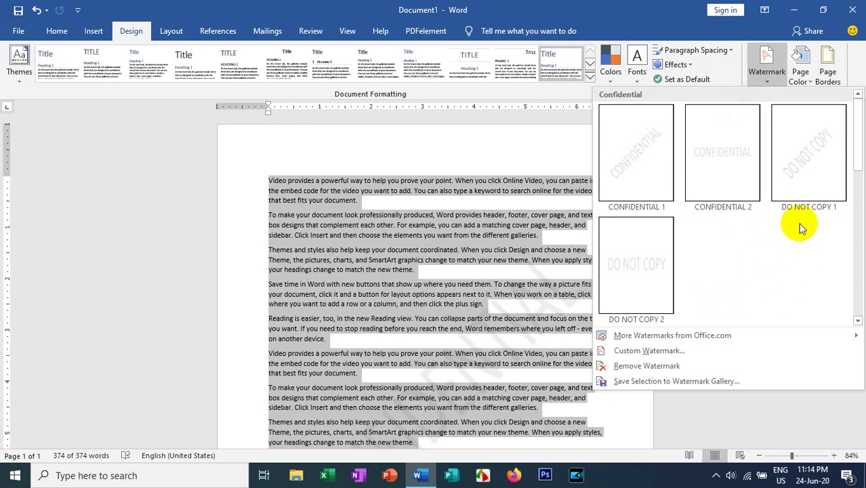
pyautogui.click(647, 351)
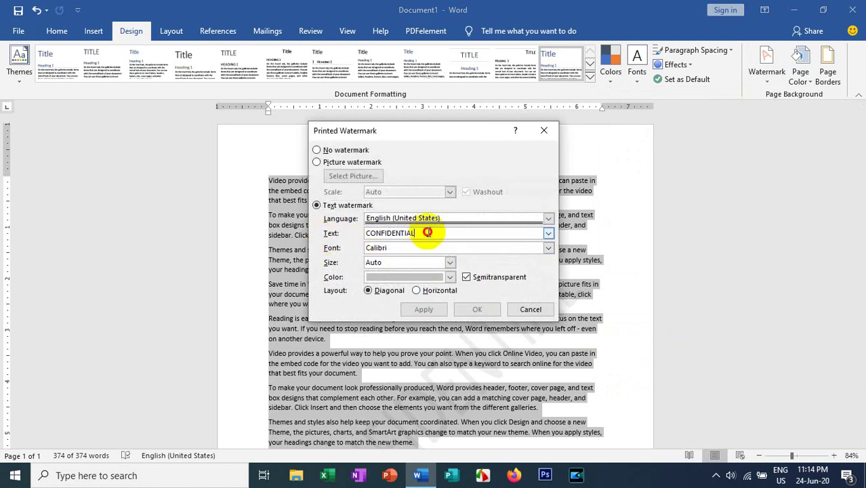
pyautogui.moveTo(420, 232); pyautogui.dragTo(339, 233)
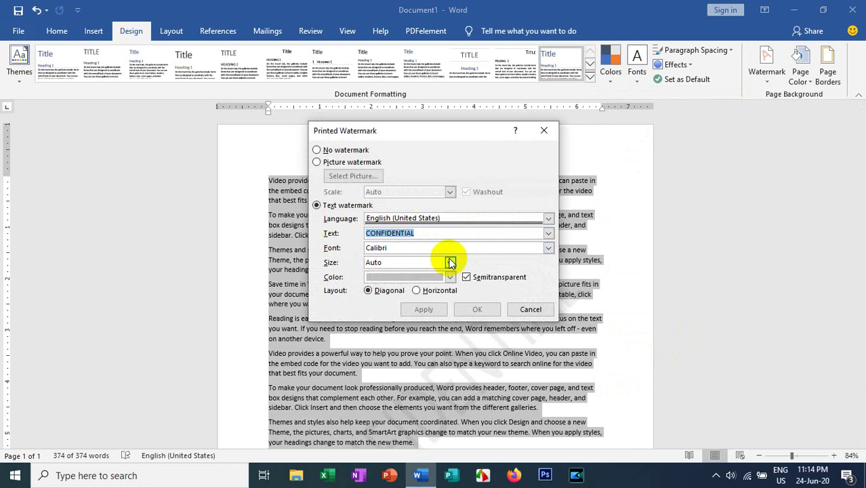
pyautogui.press('Delete')
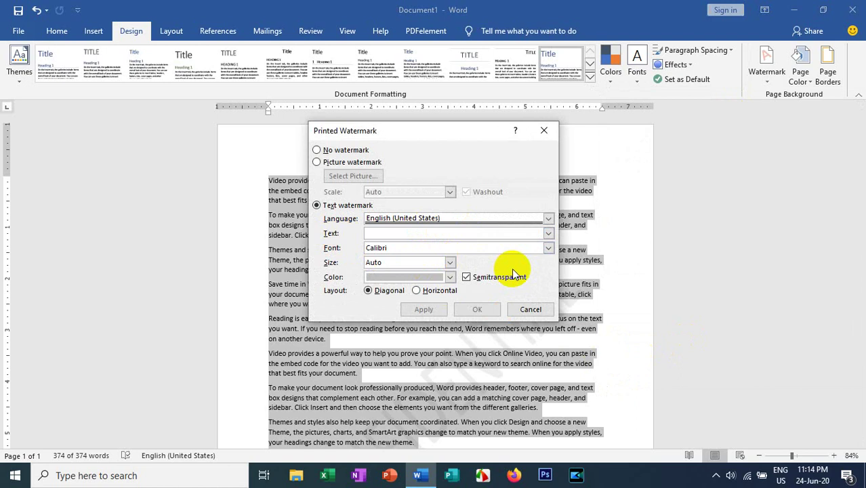
pyautogui.write('M')
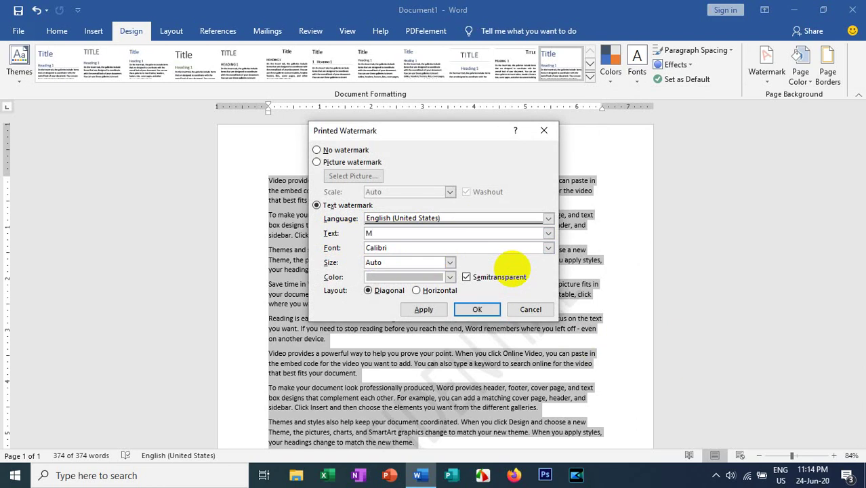
pyautogui.write('TC ')
pyautogui.write('Comput')
pyautogui.write('er')
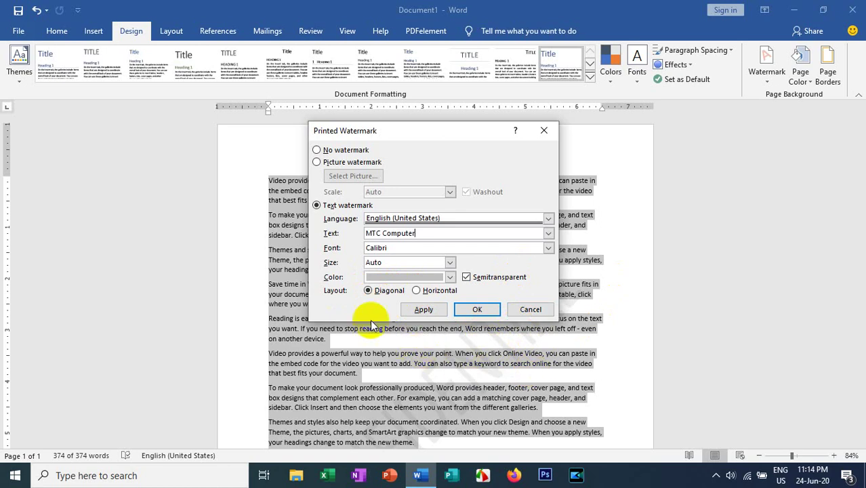
# Confirm the MTC Computer watermark, then remove it with Remove Watermark.
pyautogui.click(477, 309)
pyautogui.scroll(-3, 705, 305)
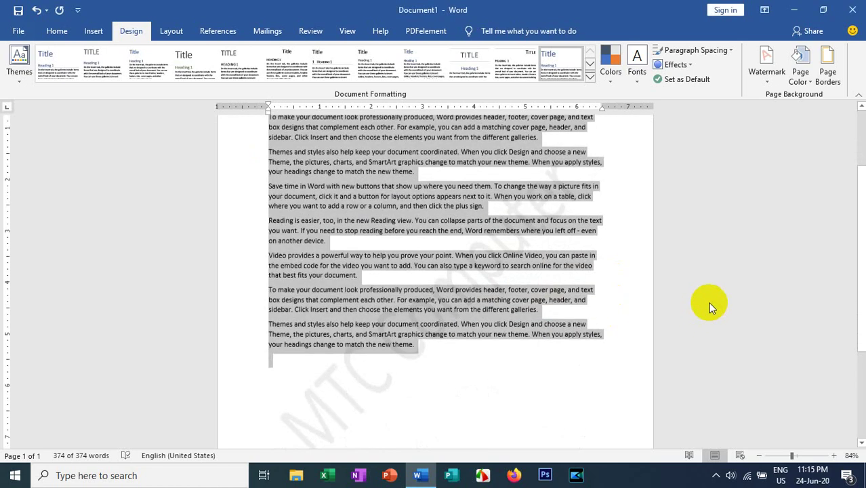
pyautogui.scroll(-3, 400, 349)
pyautogui.scroll(-3, 379, 346)
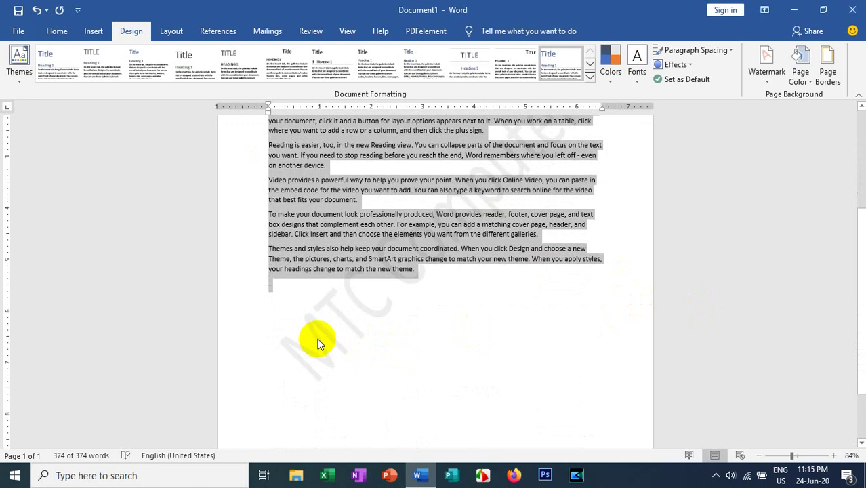
pyautogui.scroll(2, 317, 338)
pyautogui.scroll(2, 317, 338)
pyautogui.scroll(3, 317, 345)
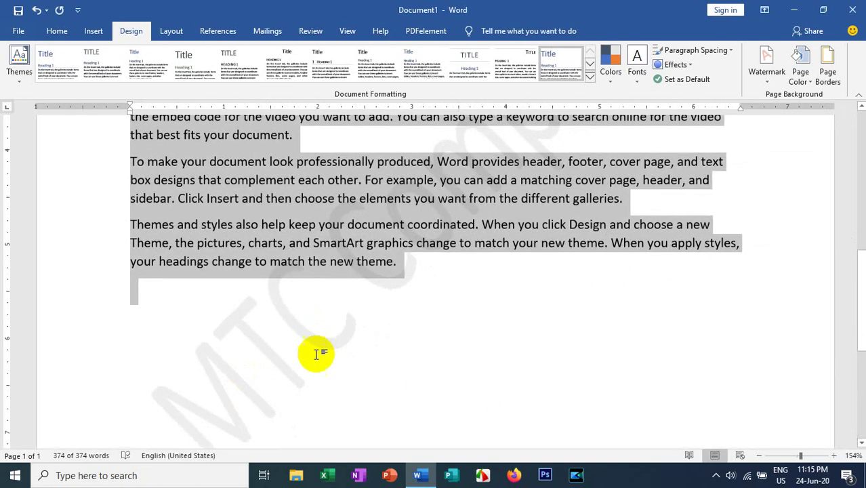
pyautogui.scroll(-5, 368, 316)
pyautogui.scroll(-2, 368, 316)
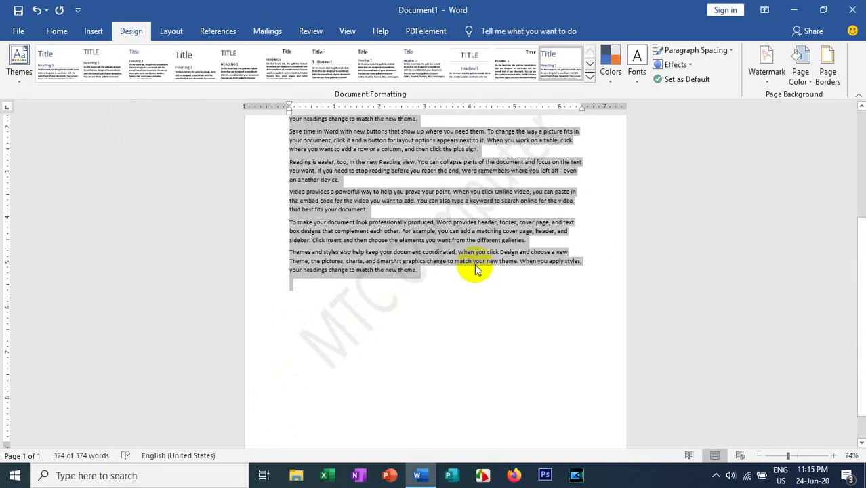
pyautogui.scroll(4, 615, 204)
pyautogui.scroll(-3, 490, 291)
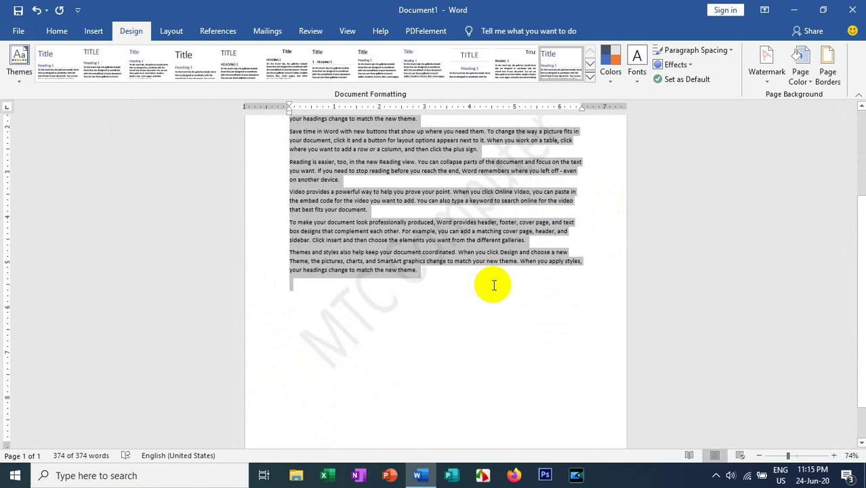
pyautogui.click(767, 72)
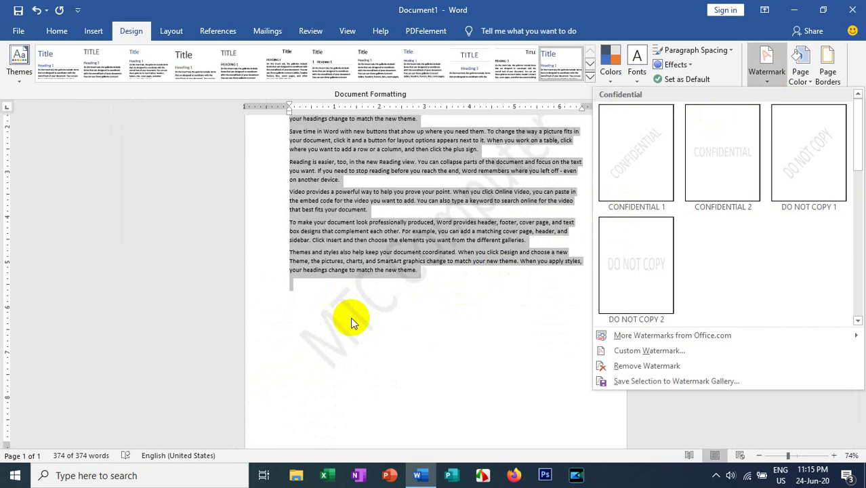
pyautogui.click(644, 365)
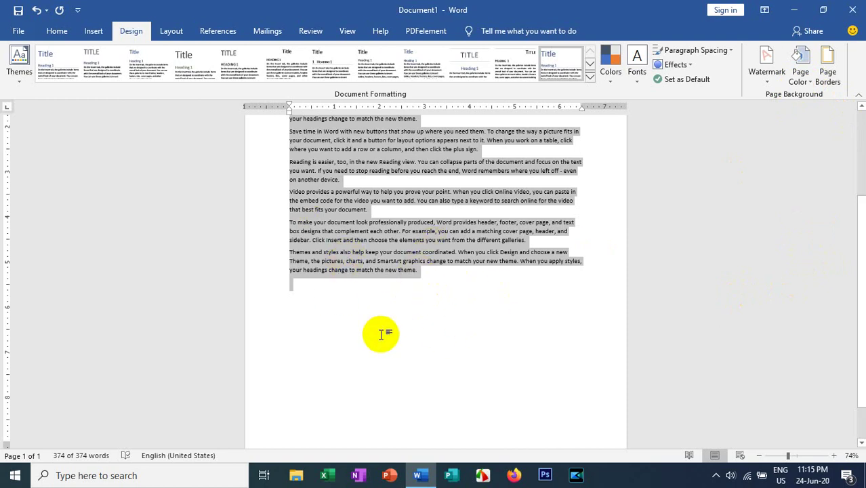
# Set the page colour to the standard yellow and deselect the text.
pyautogui.click(800, 71)
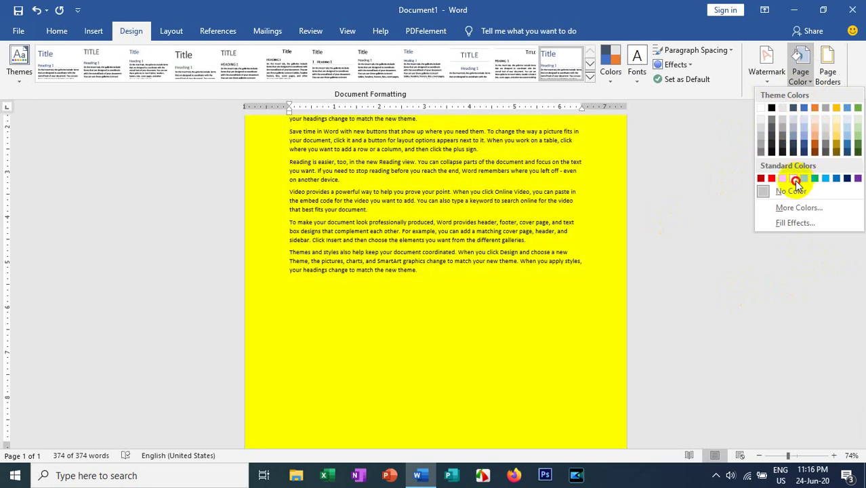
pyautogui.click(794, 180)
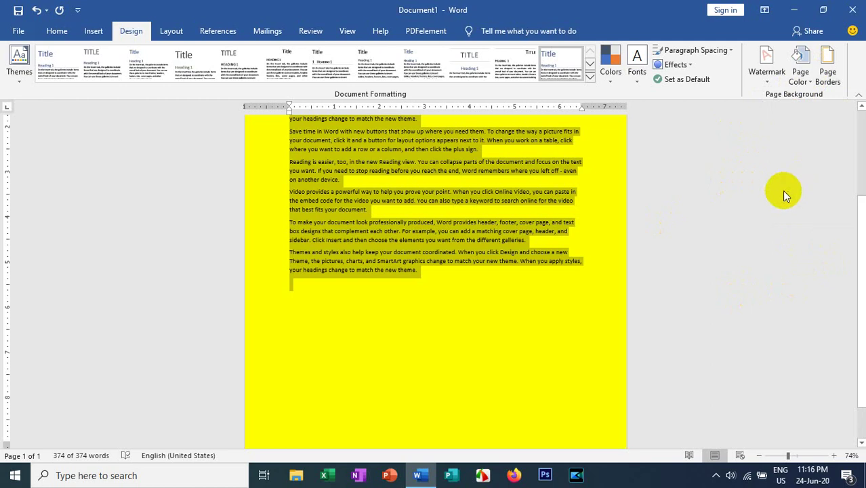
pyautogui.click(420, 271)
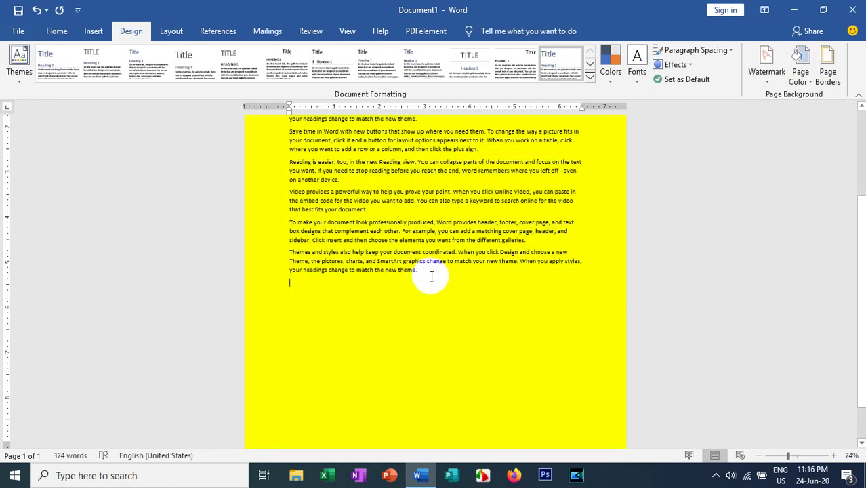
pyautogui.scroll(5, 431, 276)
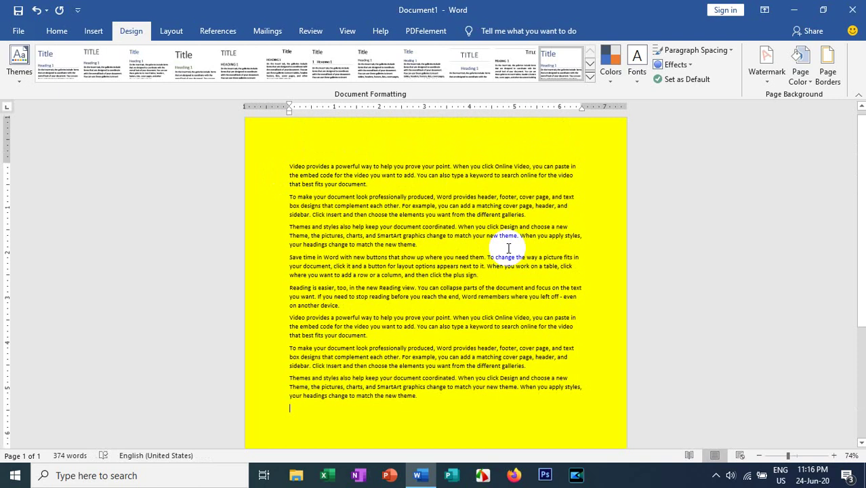
pyautogui.scroll(-1, 447, 217)
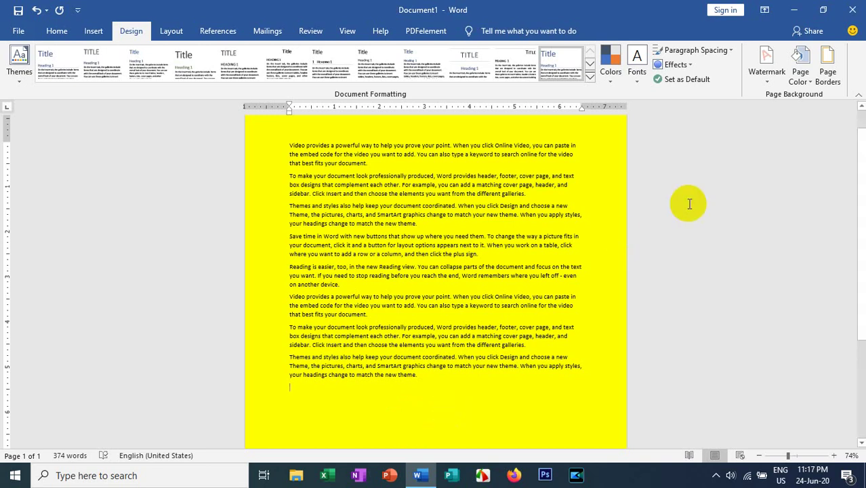
# Change the page colour to light blue and select all the paragraph text.
pyautogui.click(800, 76)
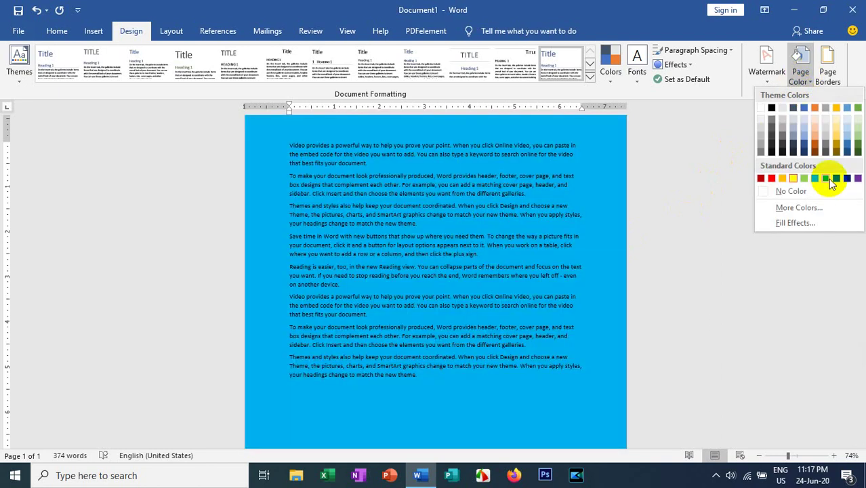
pyautogui.click(825, 179)
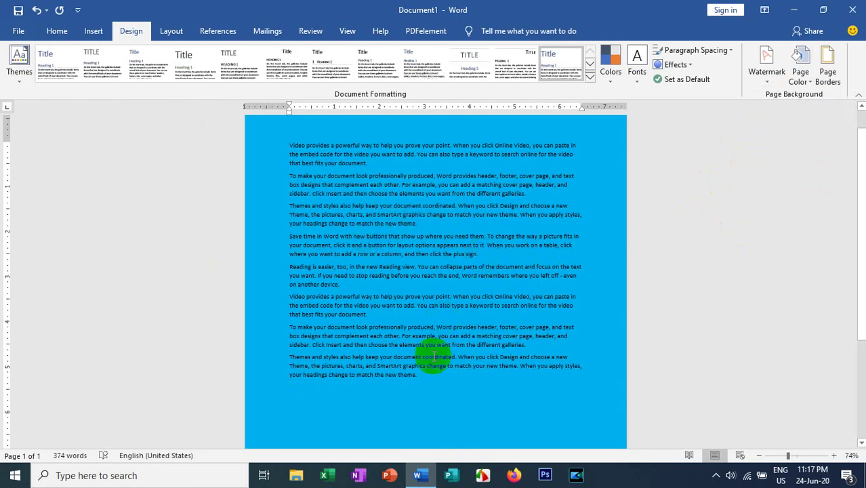
pyautogui.moveTo(418, 377); pyautogui.dragTo(305, 130)
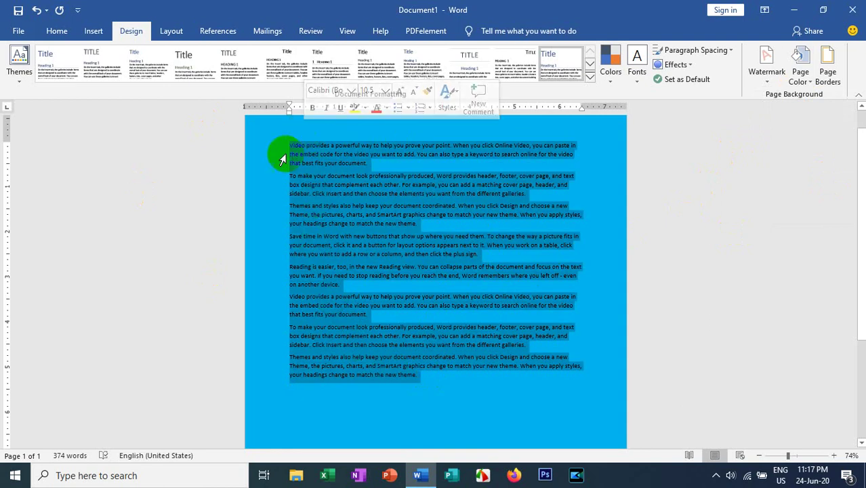
# Pick dark blue as the font colour for the selected paragraphs, then deselect.
pyautogui.click(57, 30)
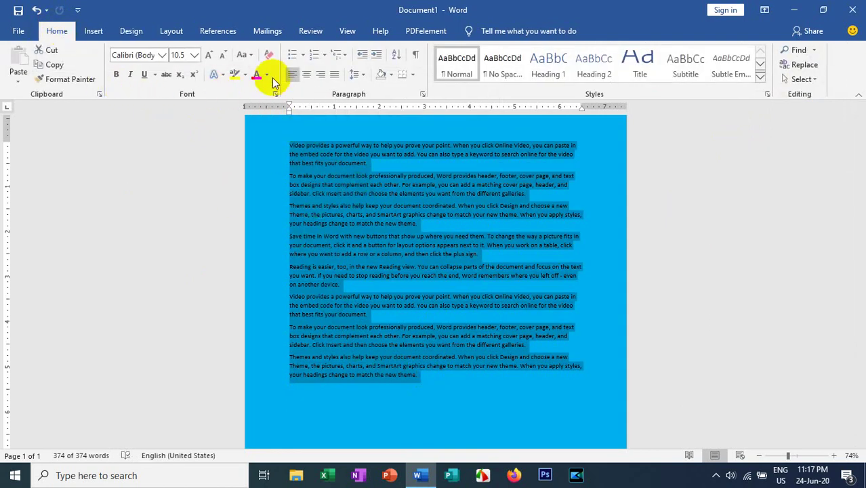
pyautogui.click(266, 74)
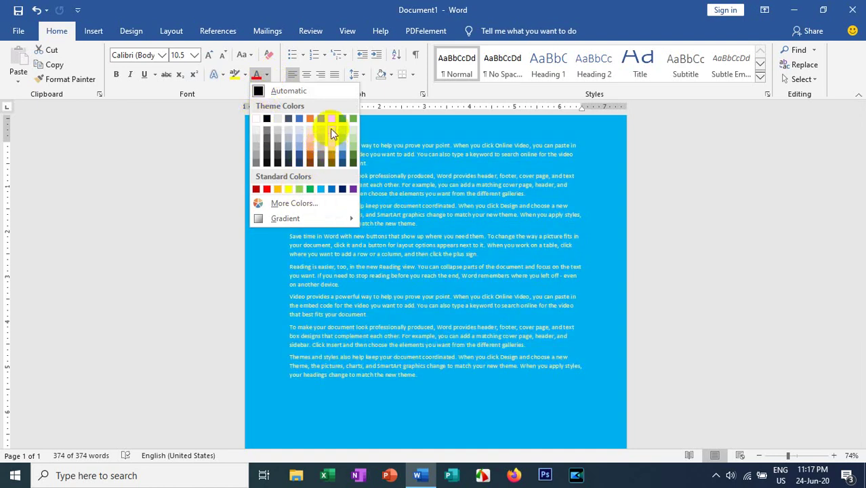
pyautogui.click(267, 119)
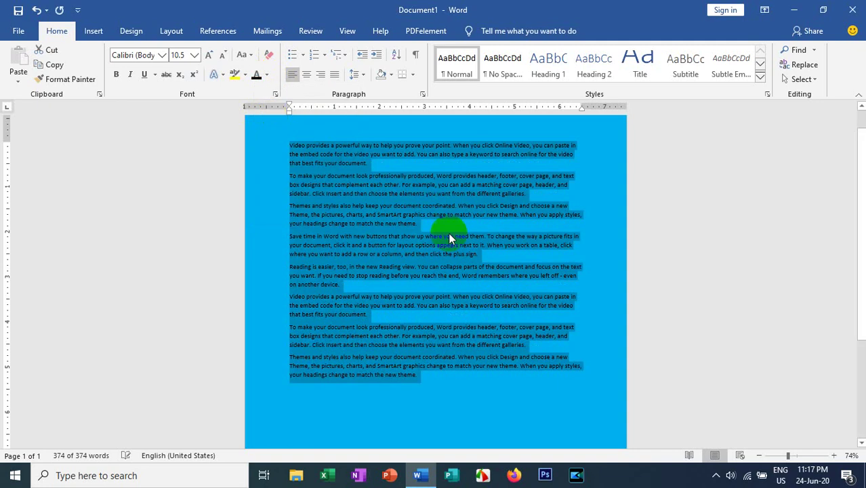
pyautogui.click(423, 374)
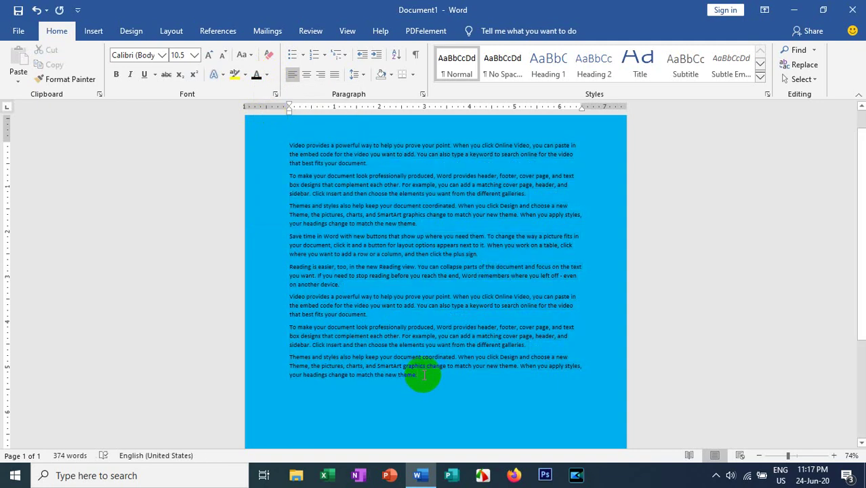
pyautogui.click(131, 31)
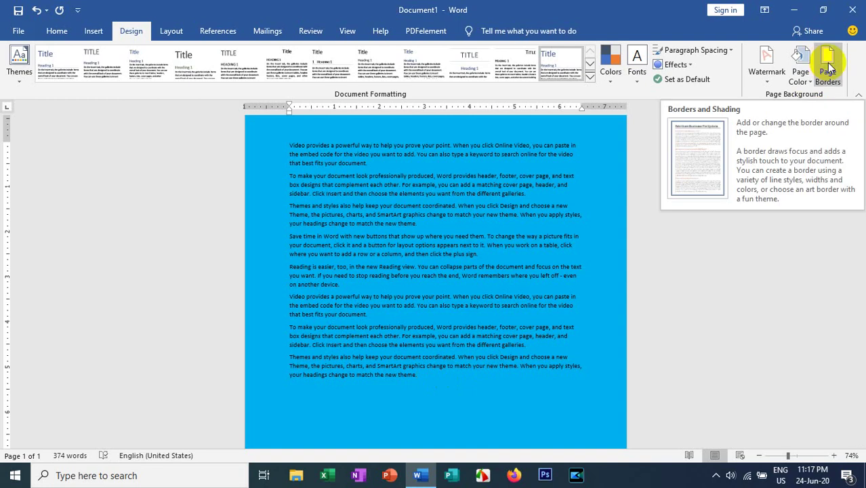
pyautogui.click(93, 30)
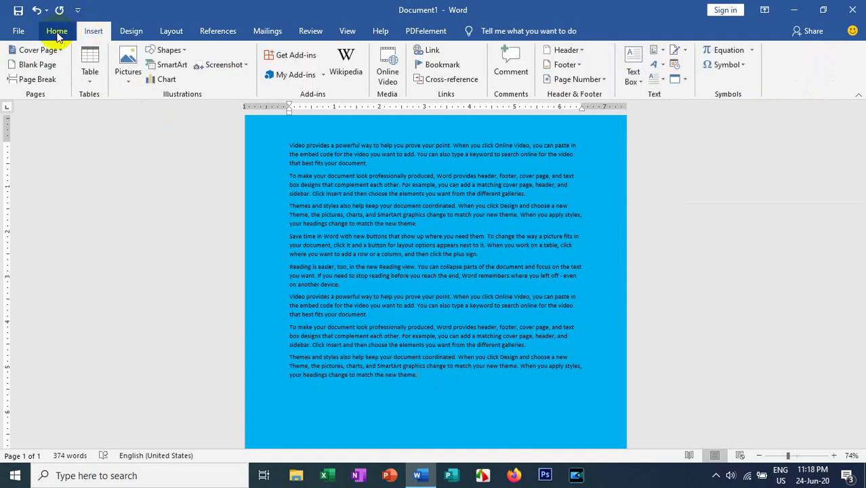
pyautogui.click(57, 30)
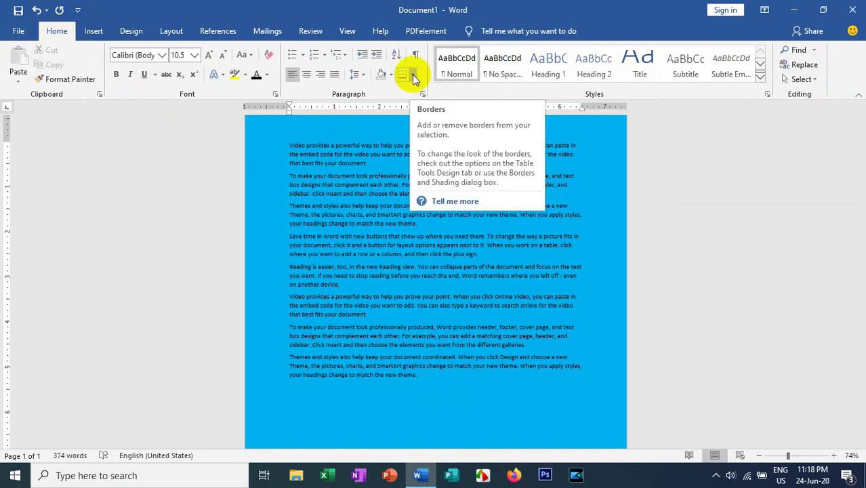
# Review the Page Border settings in Borders and Shading, closing the dialog unchanged.
pyautogui.click(413, 76)
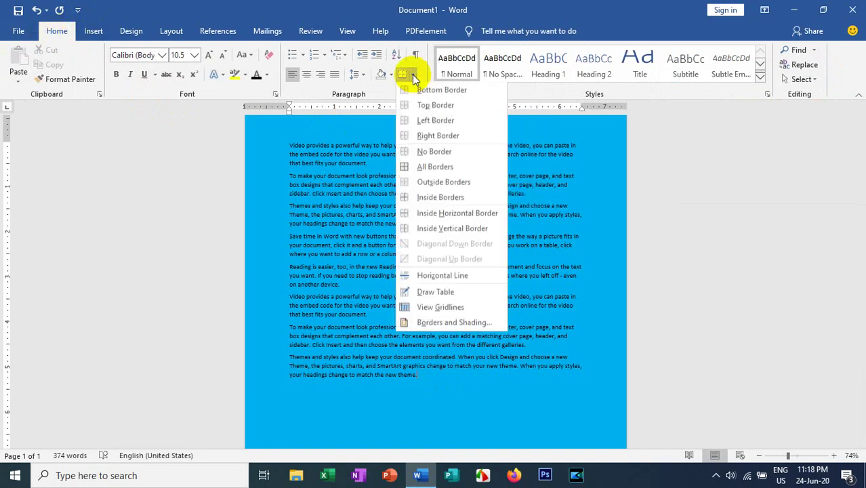
pyautogui.click(430, 327)
pyautogui.click(408, 155)
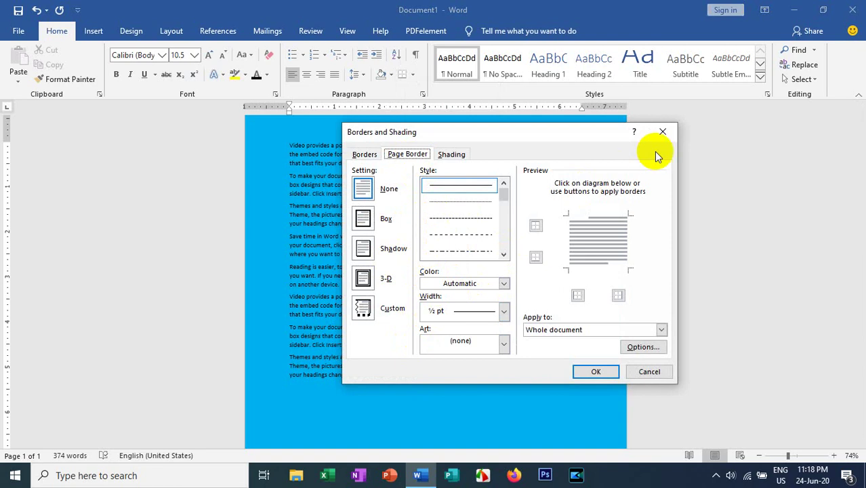
pyautogui.click(671, 132)
pyautogui.click(131, 30)
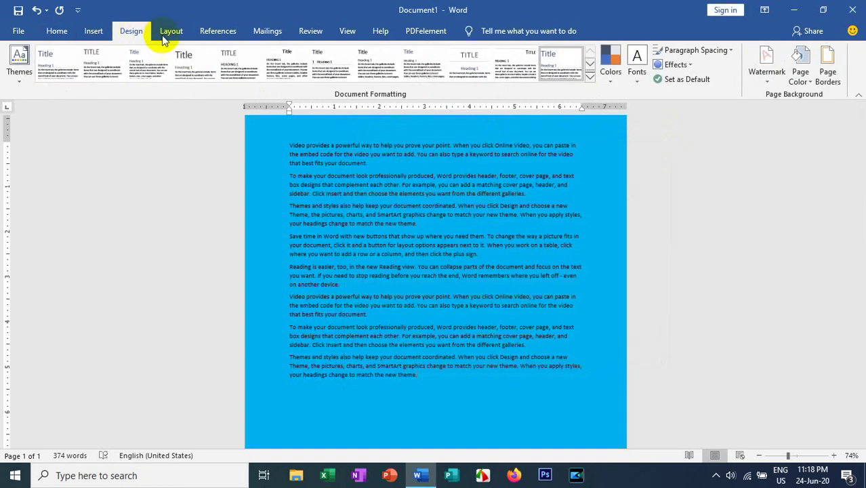
# Apply a thick 3 pt black Box border around the whole page.
pyautogui.click(830, 74)
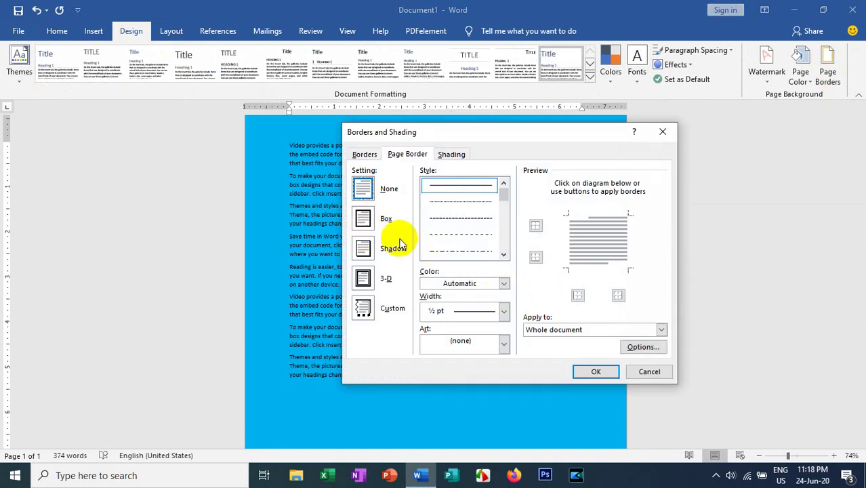
pyautogui.click(363, 218)
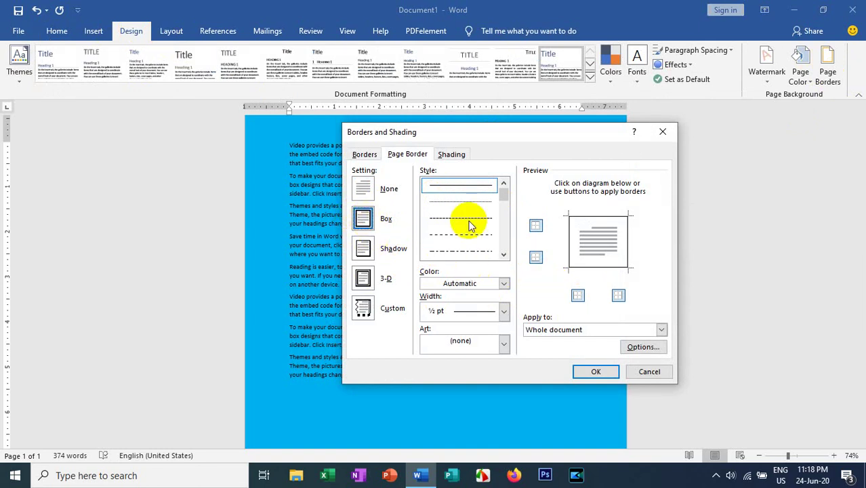
pyautogui.moveTo(504, 193); pyautogui.dragTo(505, 214)
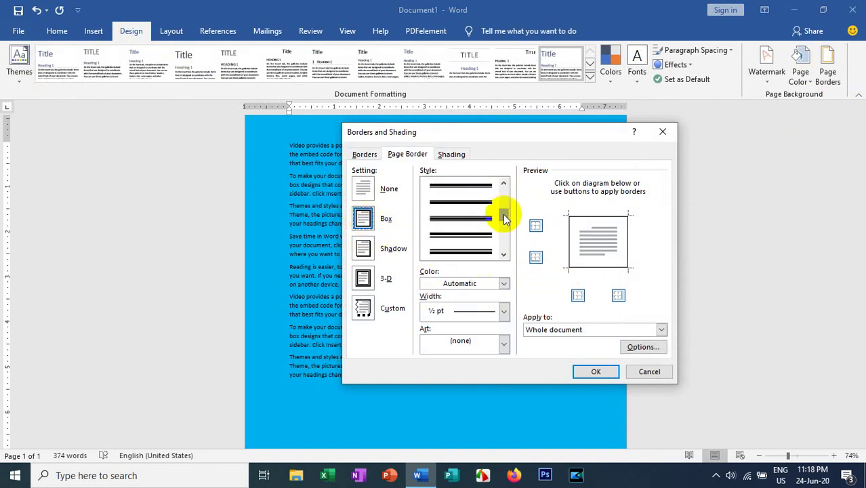
pyautogui.click(461, 252)
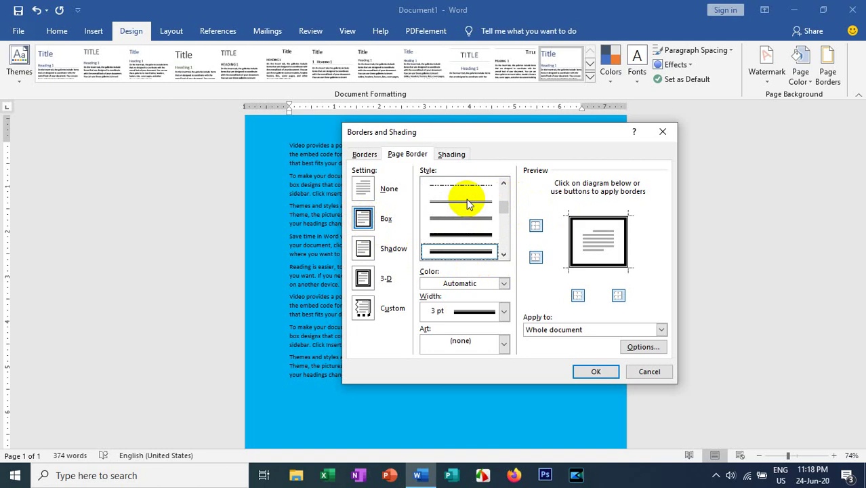
pyautogui.click(595, 371)
pyautogui.scroll(1, 564, 315)
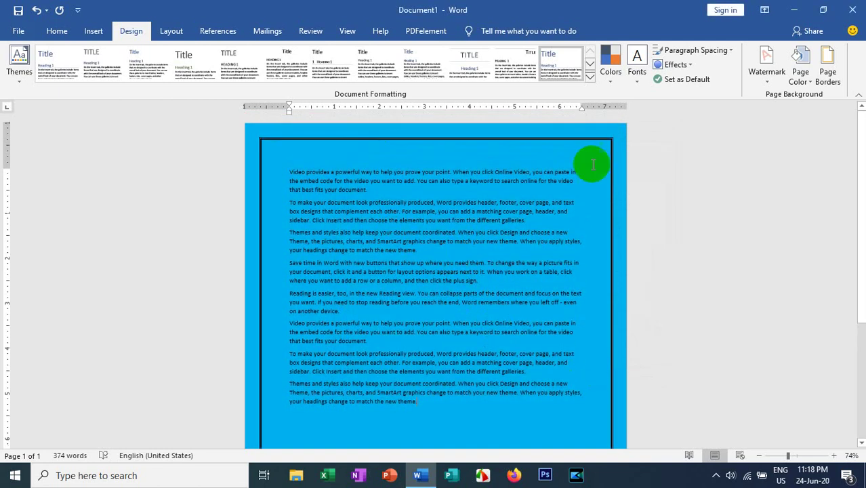
pyautogui.scroll(-5, 504, 237)
pyautogui.scroll(3, 450, 259)
# Swap the page border for the dark blue square-wave art pattern.
pyautogui.click(827, 71)
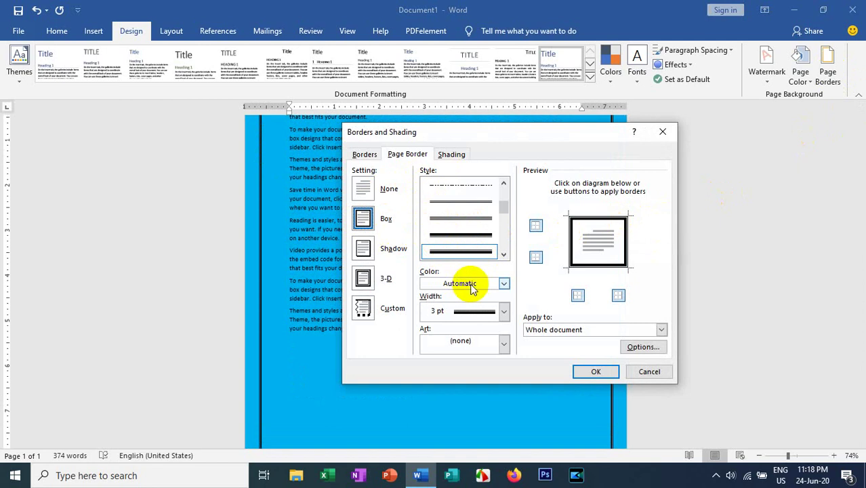
pyautogui.click(499, 344)
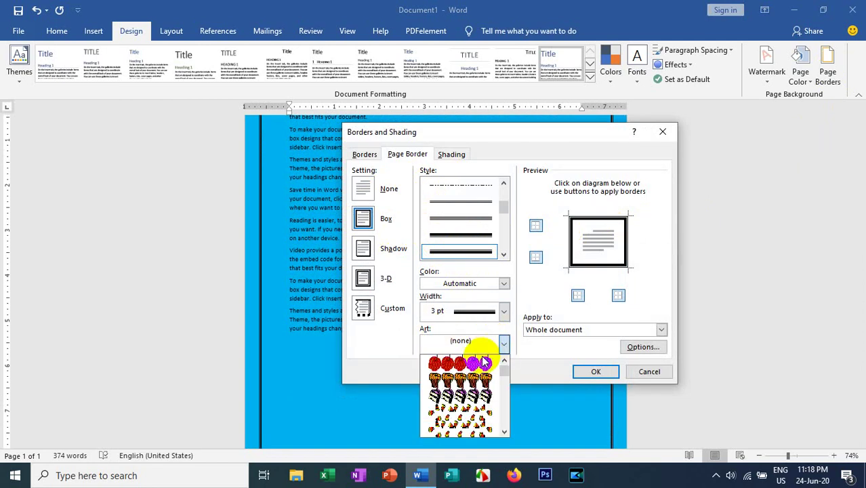
pyautogui.scroll(-3, 486, 366)
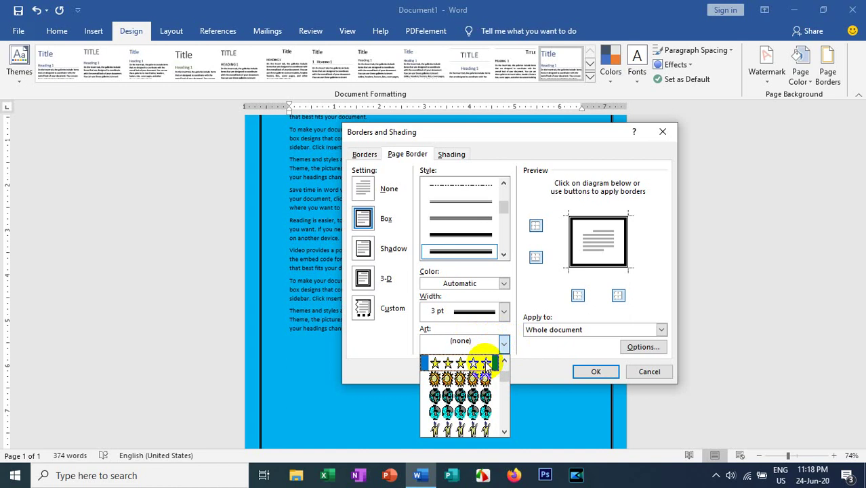
pyautogui.scroll(-2, 482, 362)
pyautogui.scroll(-2, 482, 362)
pyautogui.scroll(-2, 474, 362)
pyautogui.scroll(-2, 467, 362)
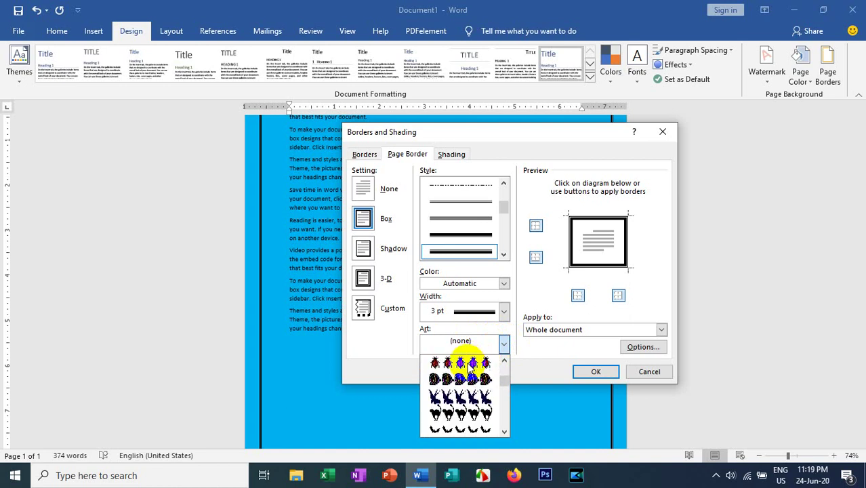
pyautogui.scroll(-2, 467, 363)
pyautogui.scroll(-2, 467, 362)
pyautogui.scroll(-2, 467, 362)
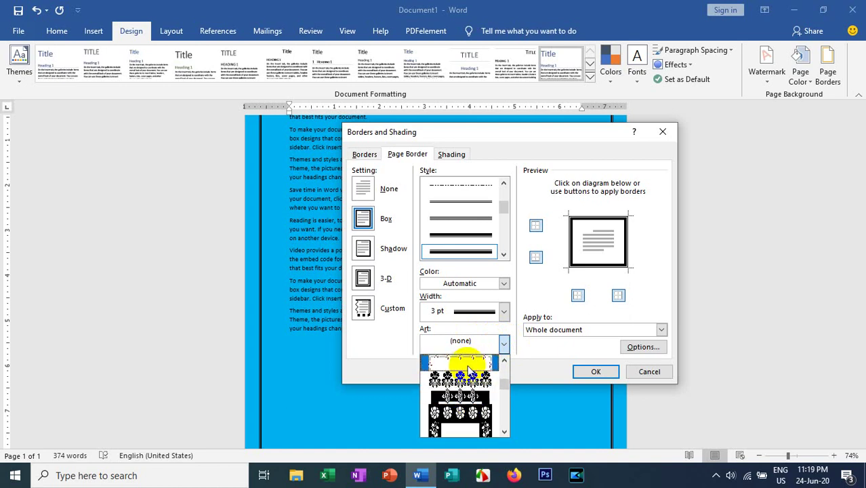
pyautogui.scroll(-2, 468, 370)
pyautogui.scroll(-1, 467, 369)
pyautogui.scroll(-2, 470, 375)
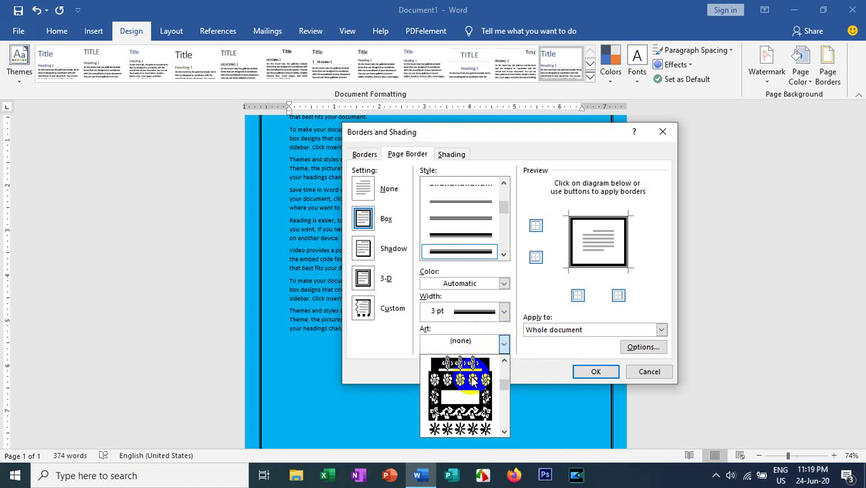
pyautogui.scroll(-2, 470, 375)
pyautogui.scroll(-3, 470, 375)
pyautogui.scroll(-3, 481, 381)
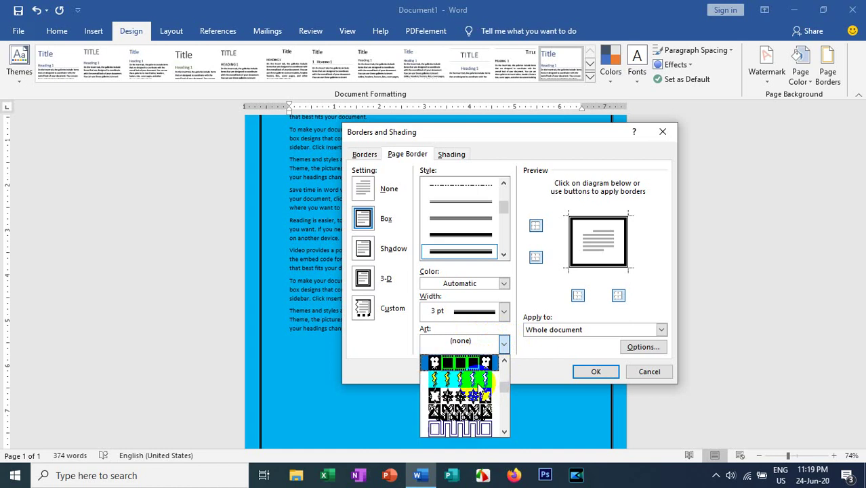
pyautogui.scroll(-2, 482, 381)
pyautogui.scroll(-1, 467, 392)
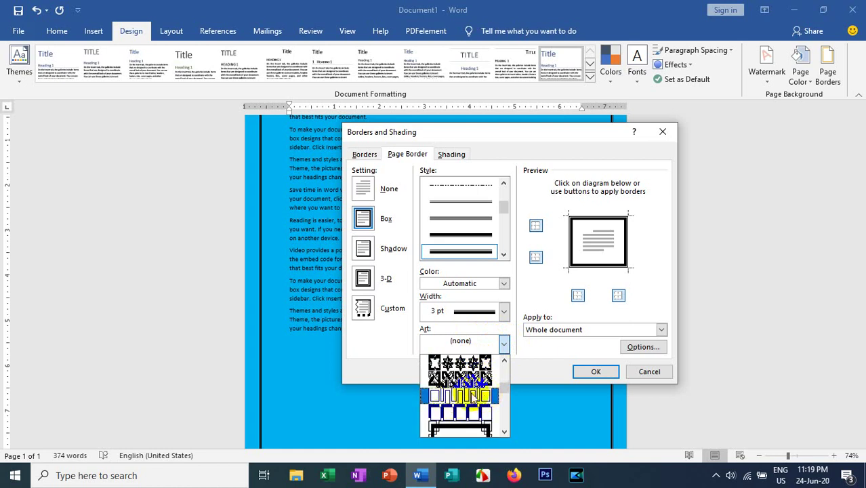
pyautogui.click(455, 395)
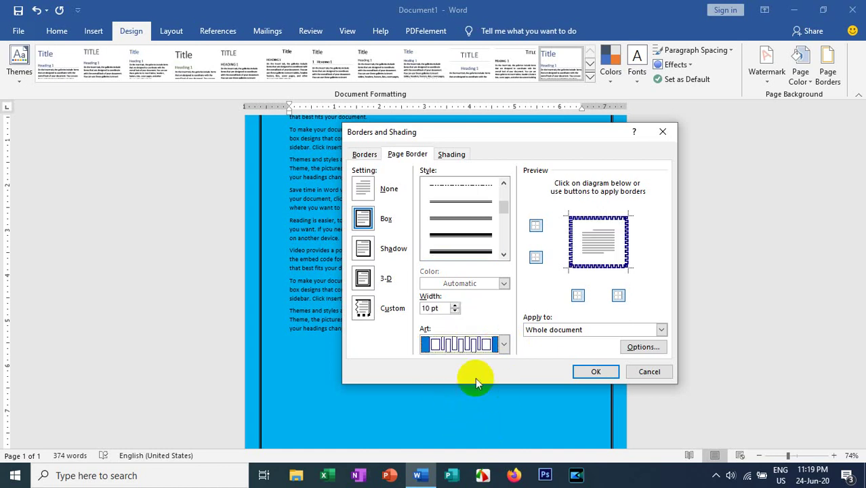
pyautogui.click(597, 371)
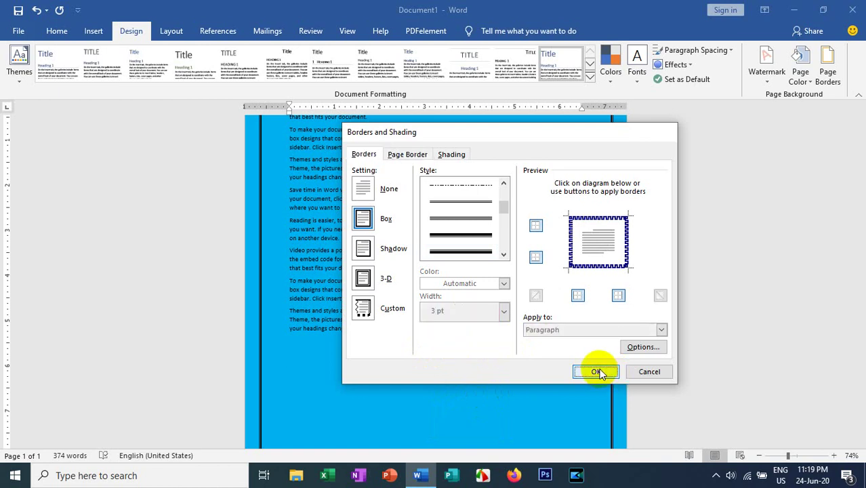
pyautogui.scroll(3, 609, 238)
pyautogui.scroll(3, 596, 149)
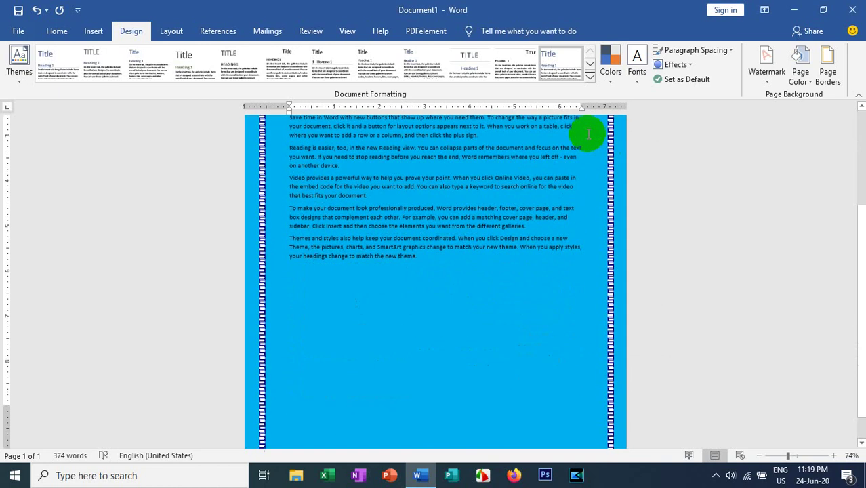
pyautogui.scroll(3, 586, 135)
pyautogui.scroll(3, 587, 135)
pyautogui.scroll(2, 587, 136)
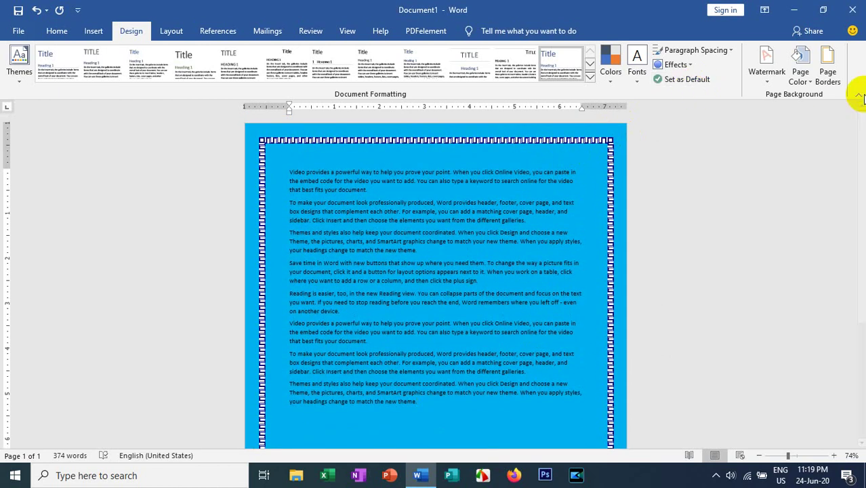
# Replace the page border with the 24 pt black ornamental art pattern with decorative corners.
pyautogui.click(839, 80)
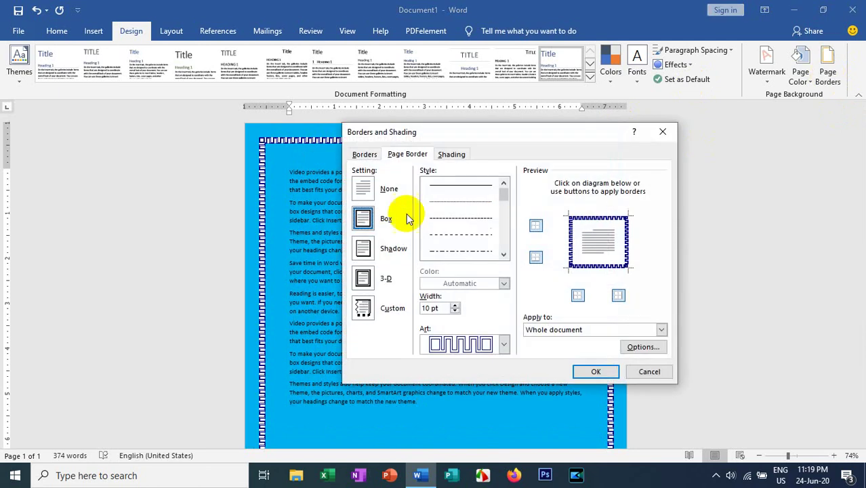
pyautogui.click(504, 344)
pyautogui.scroll(-5, 474, 374)
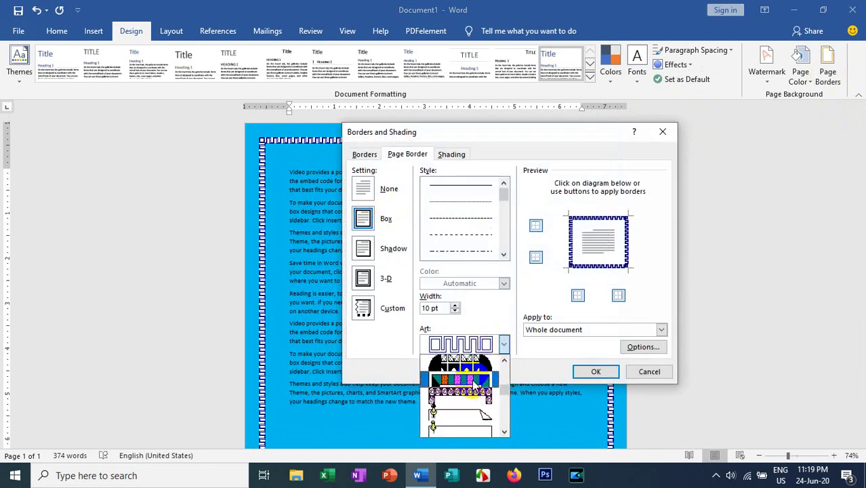
pyautogui.scroll(-5, 475, 374)
pyautogui.scroll(-3, 475, 374)
pyautogui.scroll(-3, 474, 374)
pyautogui.scroll(-3, 474, 374)
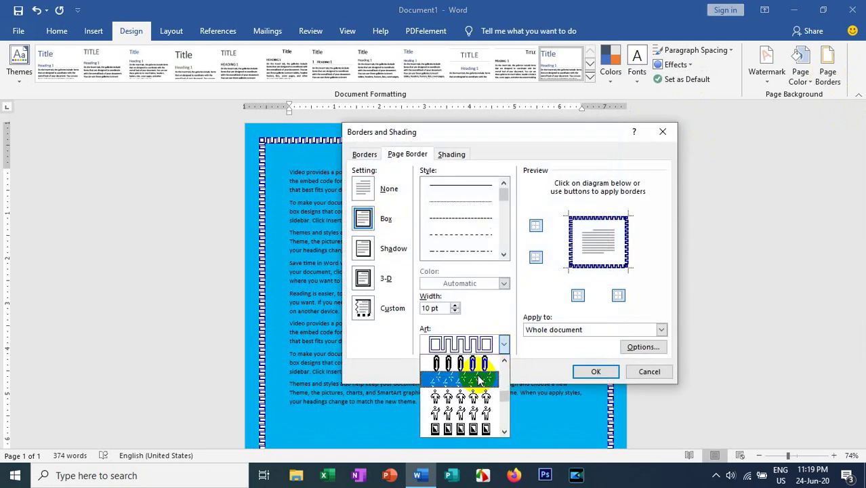
pyautogui.scroll(-3, 474, 374)
pyautogui.scroll(-3, 481, 374)
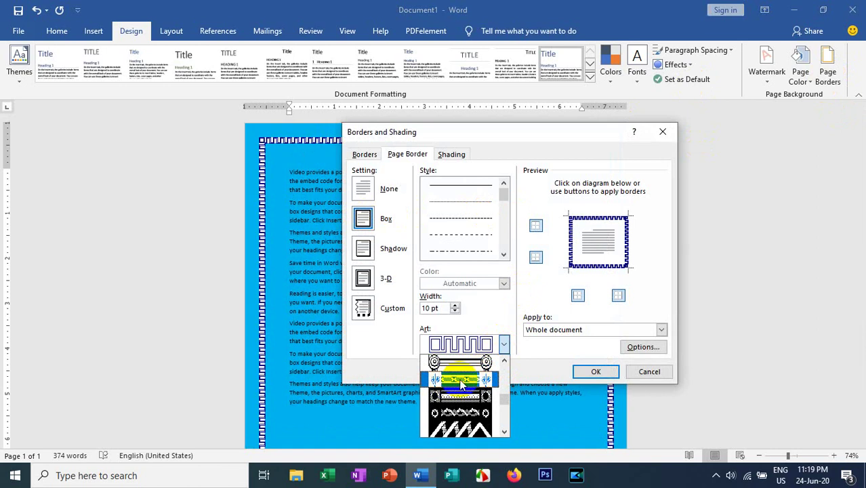
pyautogui.click(460, 379)
pyautogui.click(595, 371)
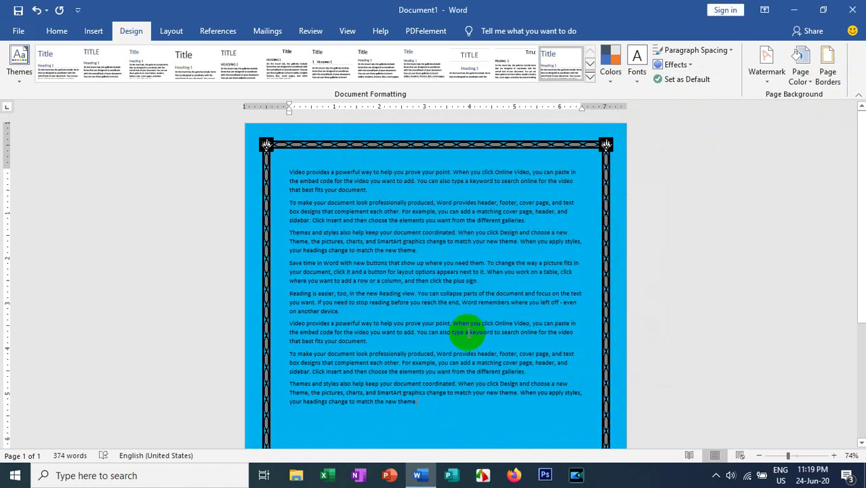
pyautogui.scroll(-5, 515, 233)
pyautogui.scroll(-3, 602, 234)
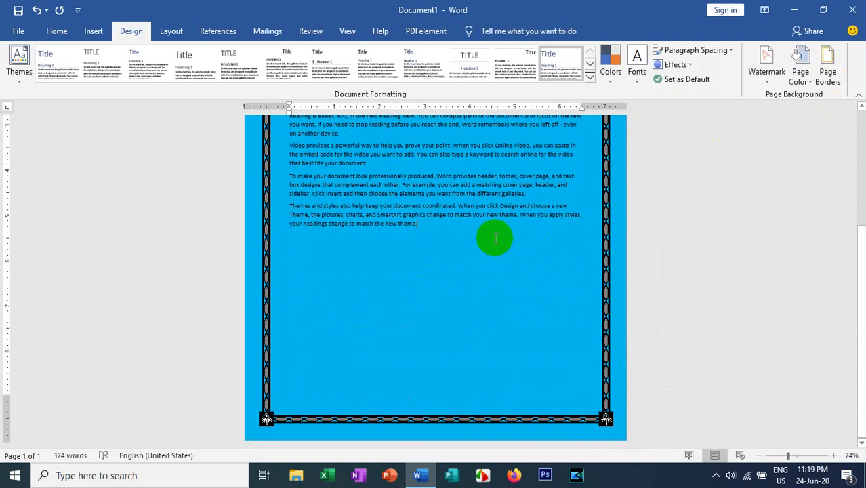
pyautogui.scroll(3, 495, 238)
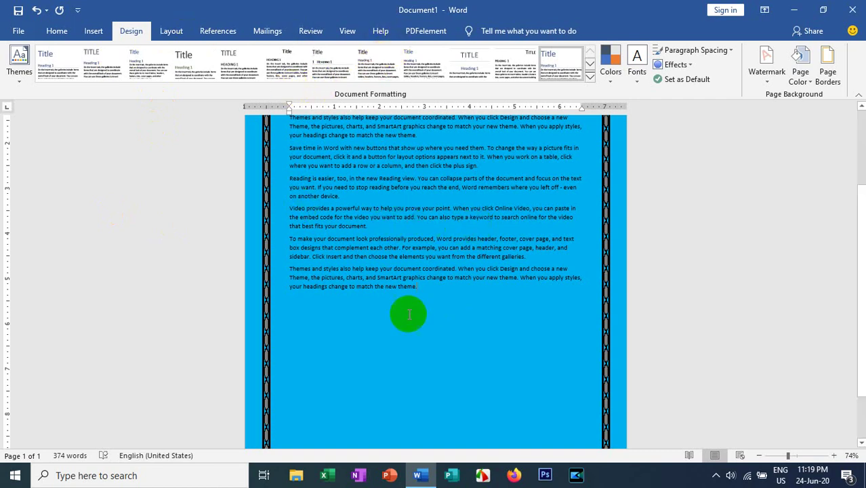
pyautogui.scroll(3, 413, 291)
pyautogui.scroll(2, 413, 257)
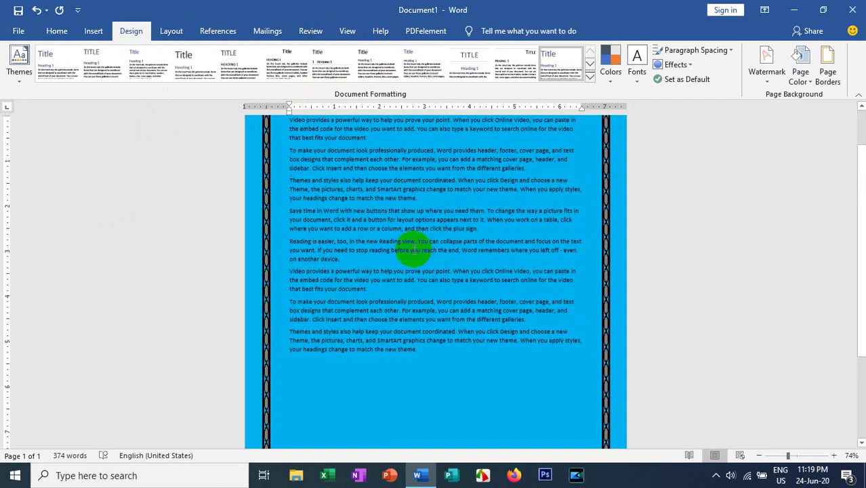
pyautogui.click(171, 30)
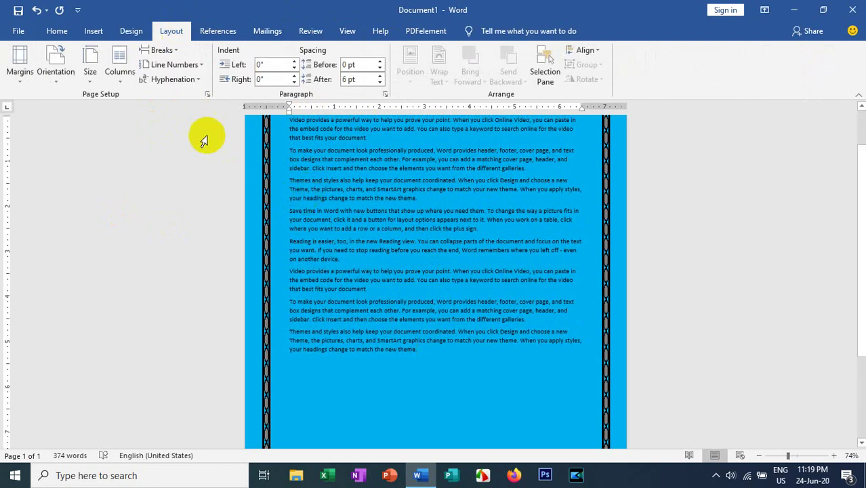
pyautogui.click(128, 30)
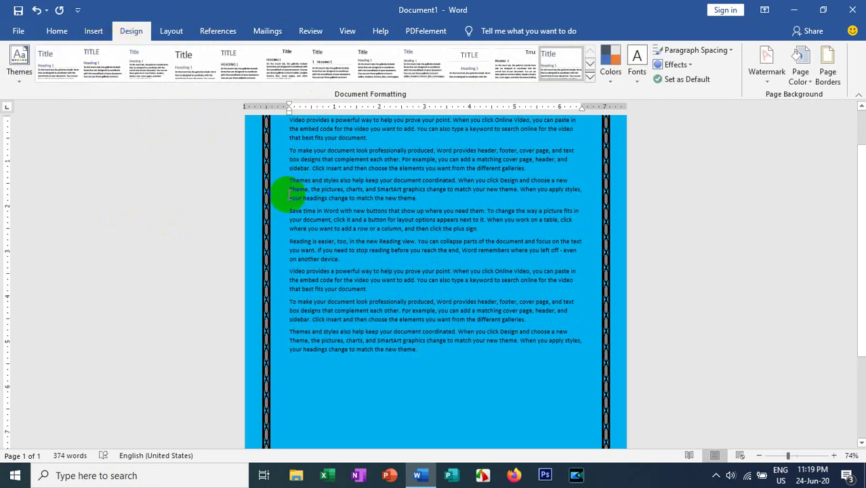
pyautogui.click(57, 30)
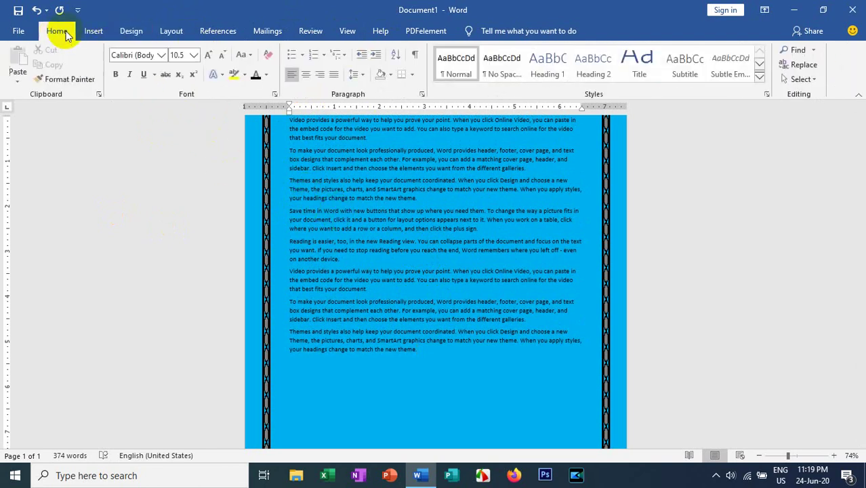
pyautogui.click(93, 31)
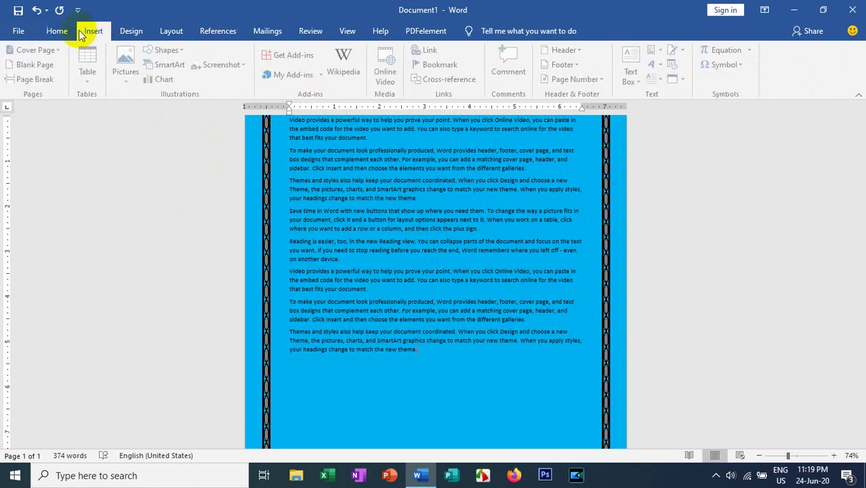
pyautogui.click(56, 30)
pyautogui.click(94, 30)
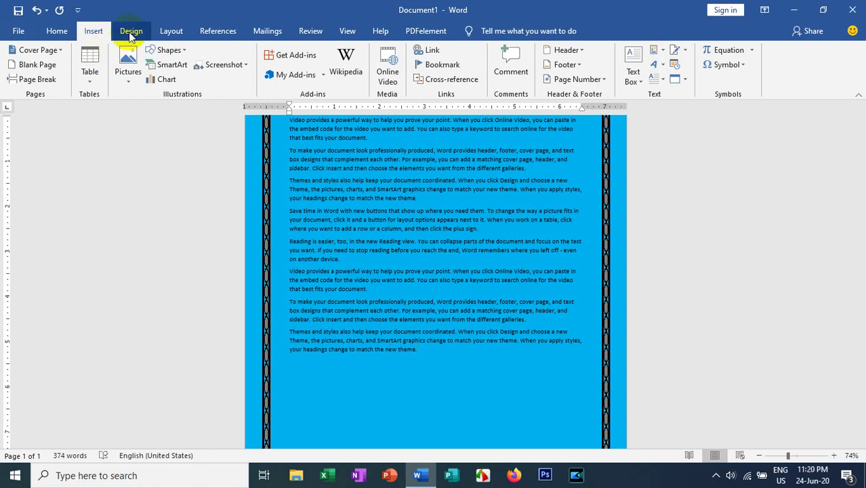
pyautogui.click(130, 30)
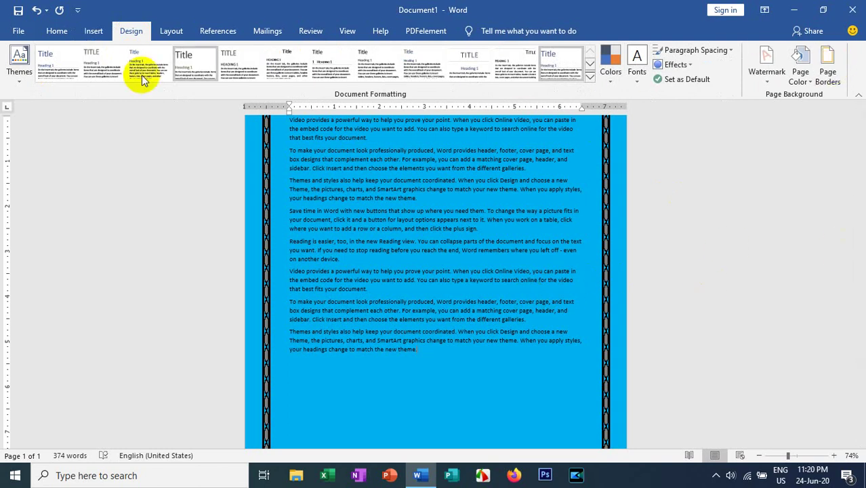
pyautogui.click(170, 31)
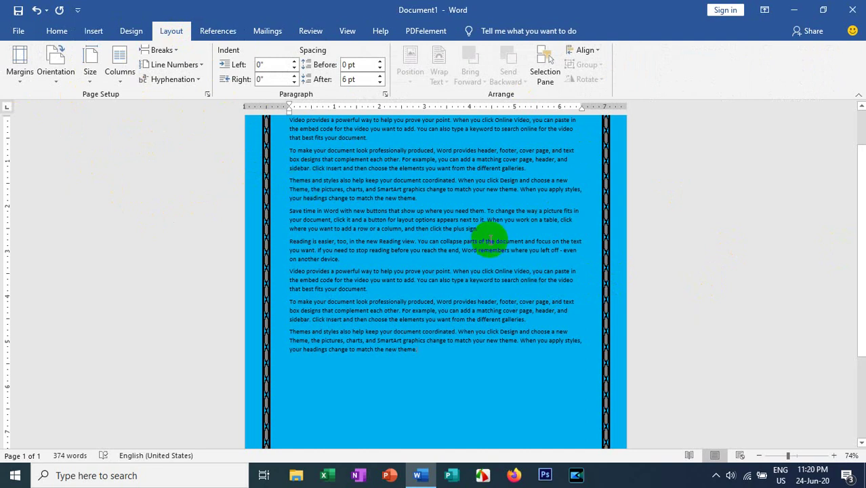
pyautogui.scroll(1, 433, 331)
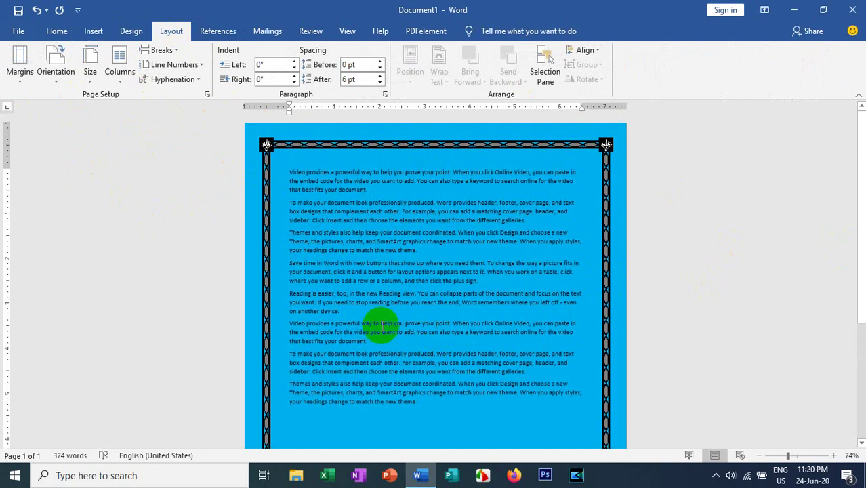
pyautogui.click(130, 30)
pyautogui.click(467, 264)
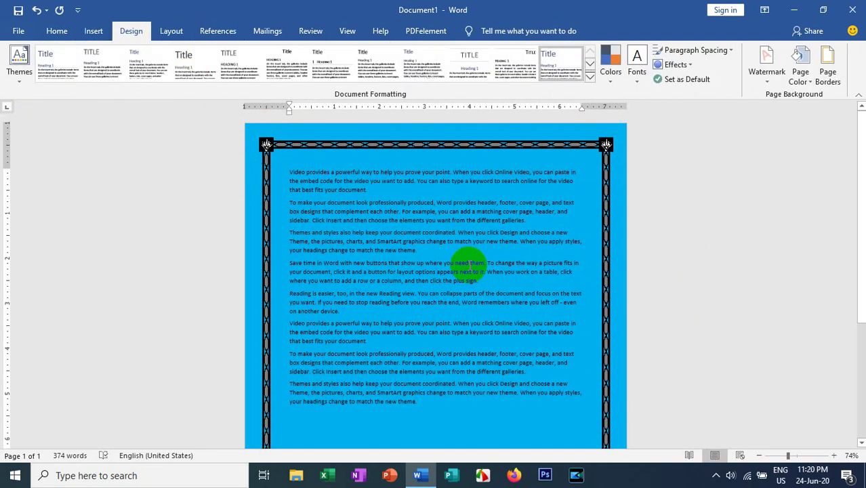